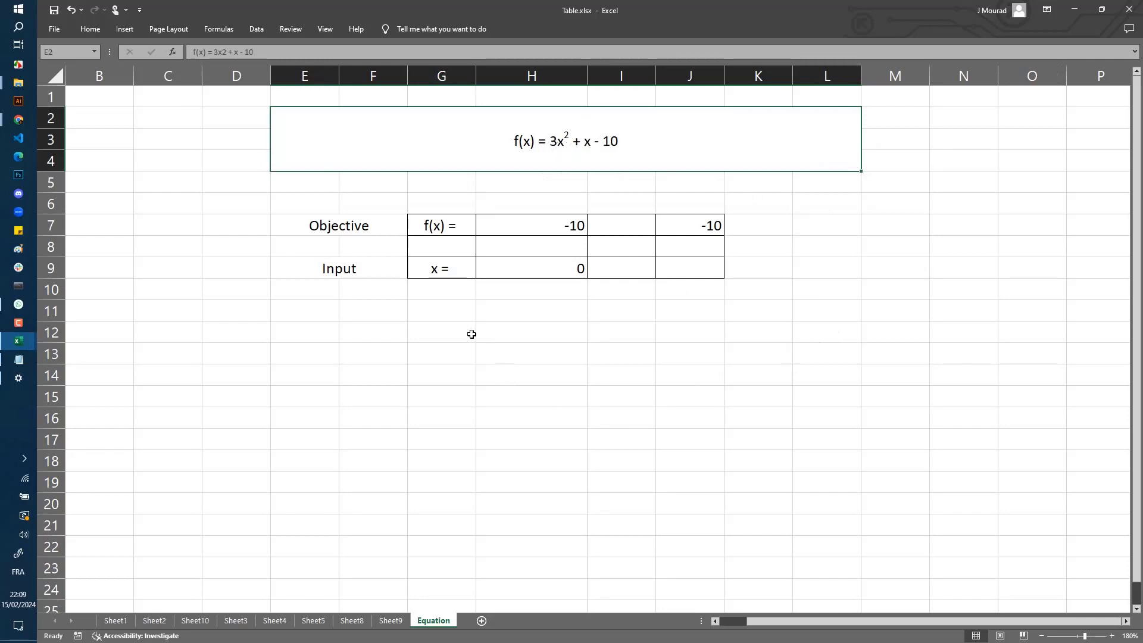
Examine the objective formulas in H7 and J7 and the input cells H9 and J9 that they reference
{"action": "left_click", "coordinate": [524, 268]}
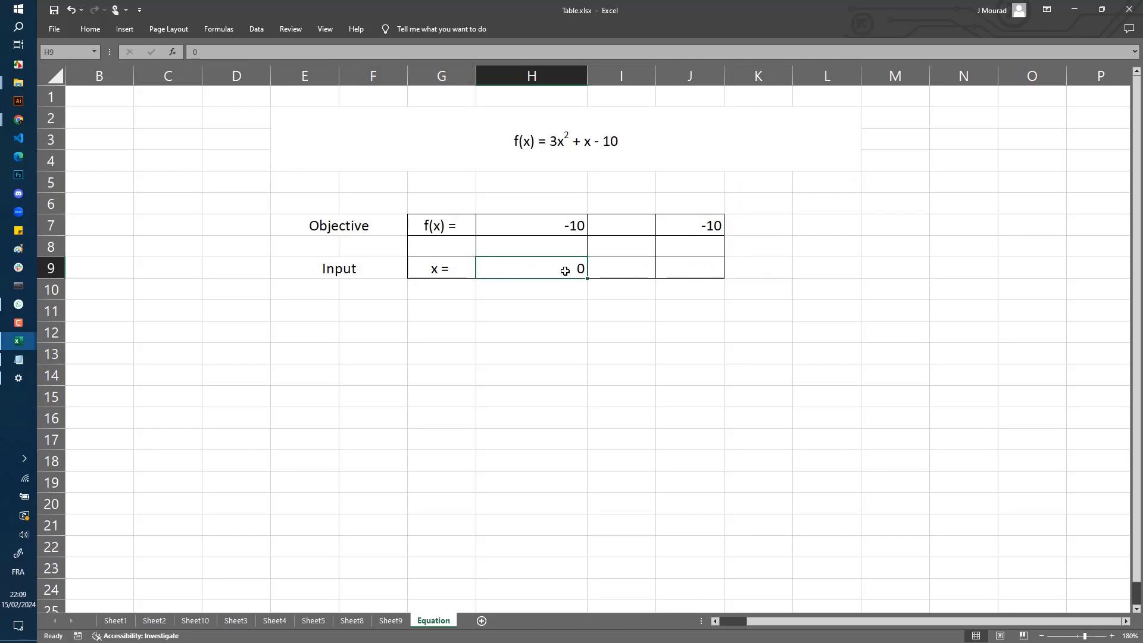
{"action": "left_click", "coordinate": [534, 226]}
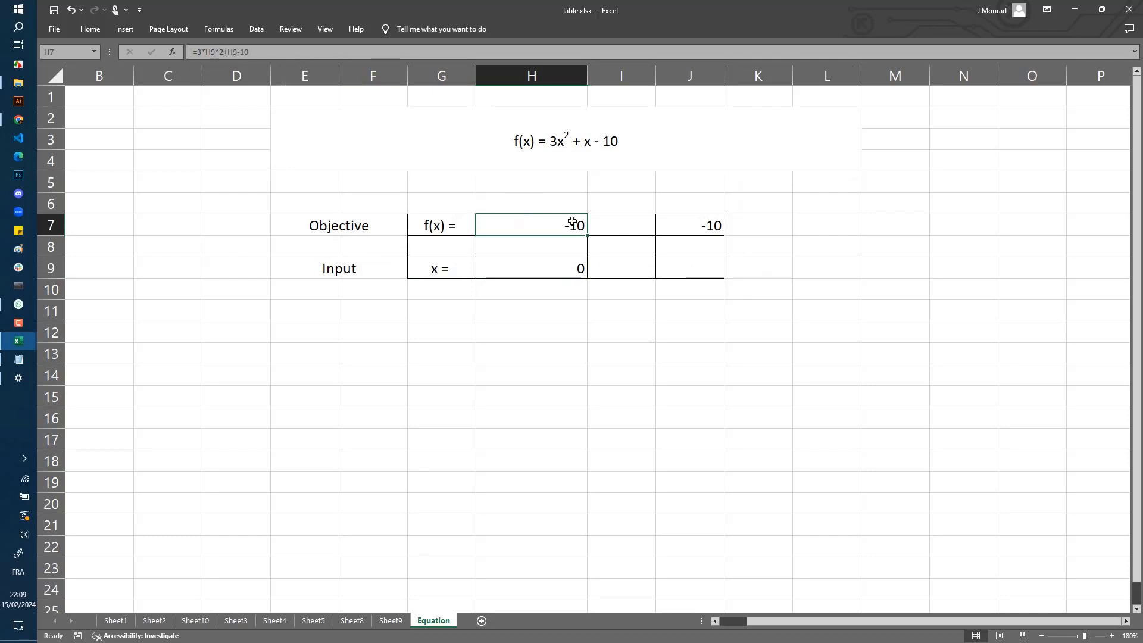
{"action": "left_click", "coordinate": [562, 267]}
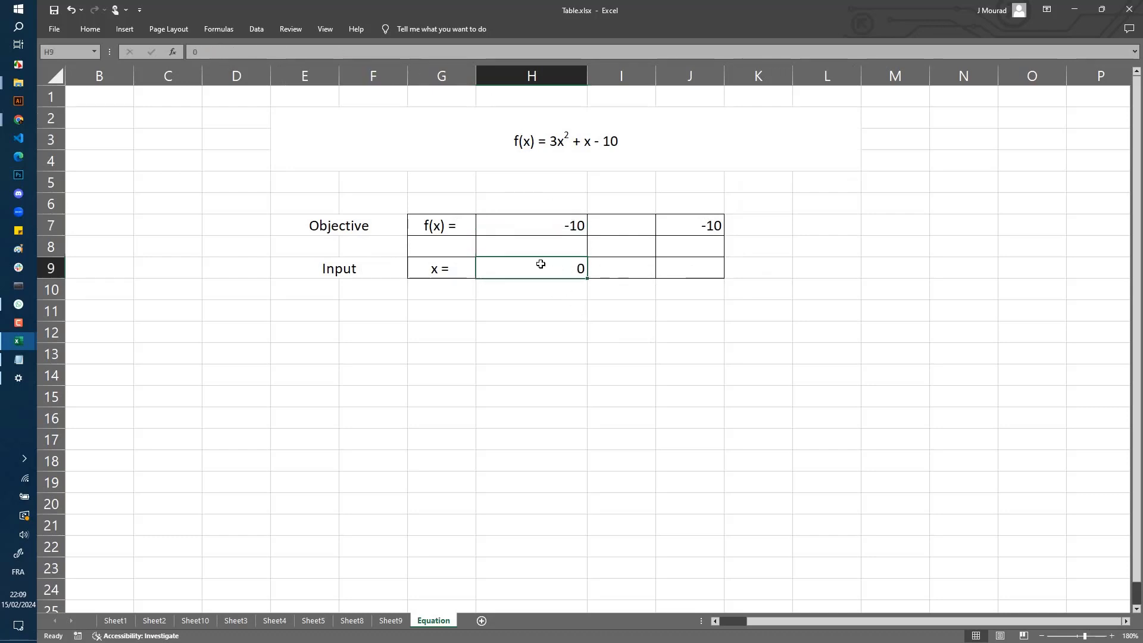
{"action": "left_click", "coordinate": [559, 228]}
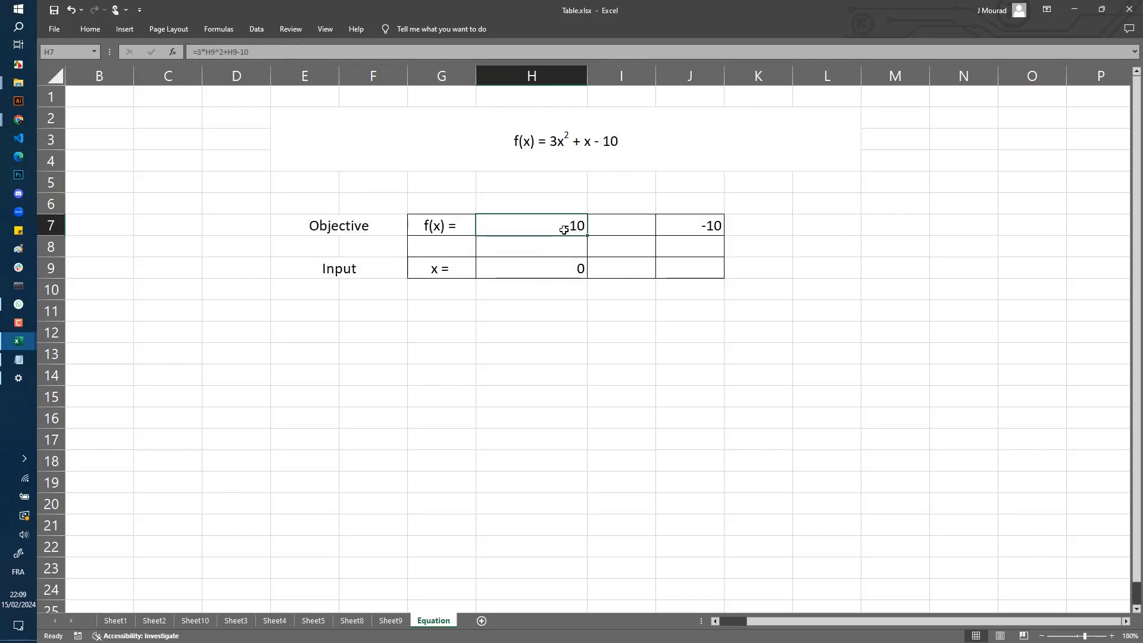
{"action": "left_click", "coordinate": [706, 271]}
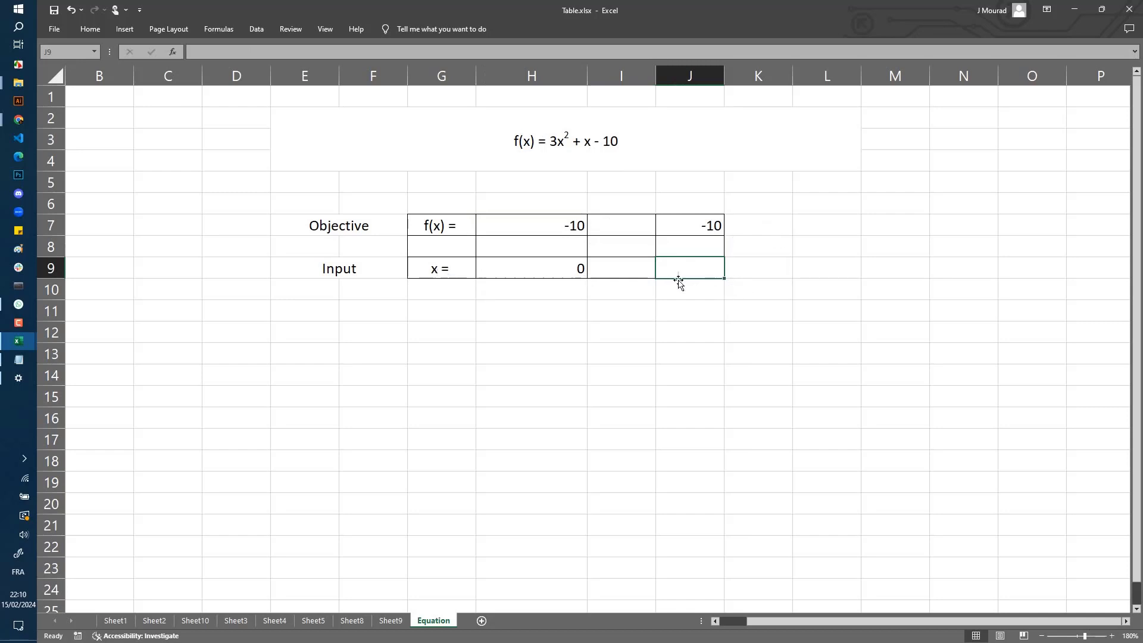
{"action": "left_click", "coordinate": [691, 224]}
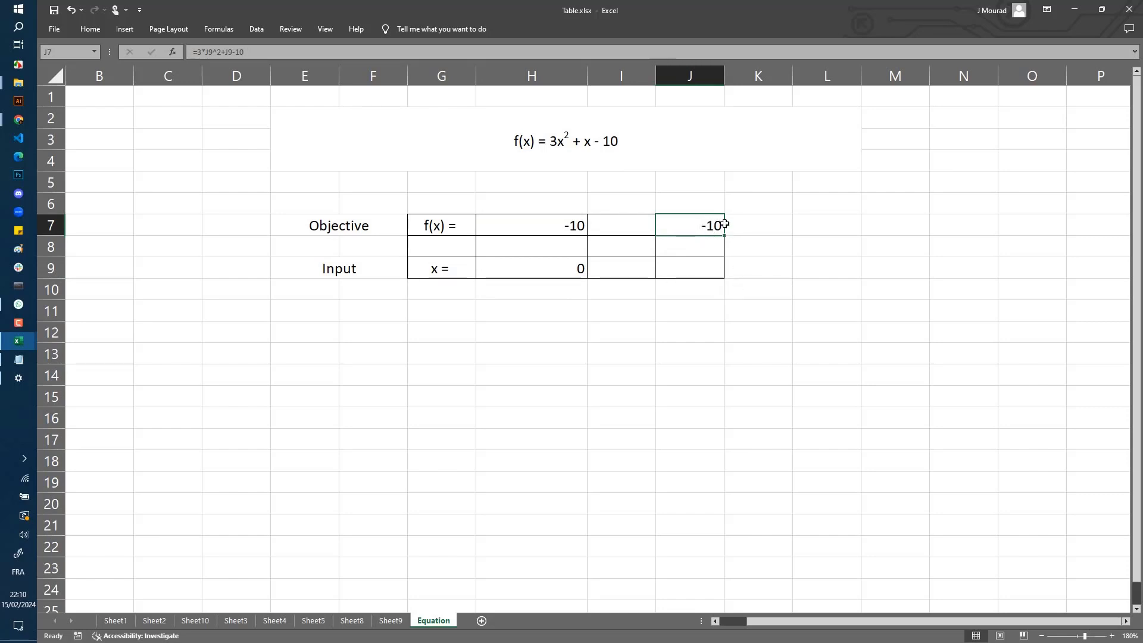
{"action": "left_click", "coordinate": [719, 266]}
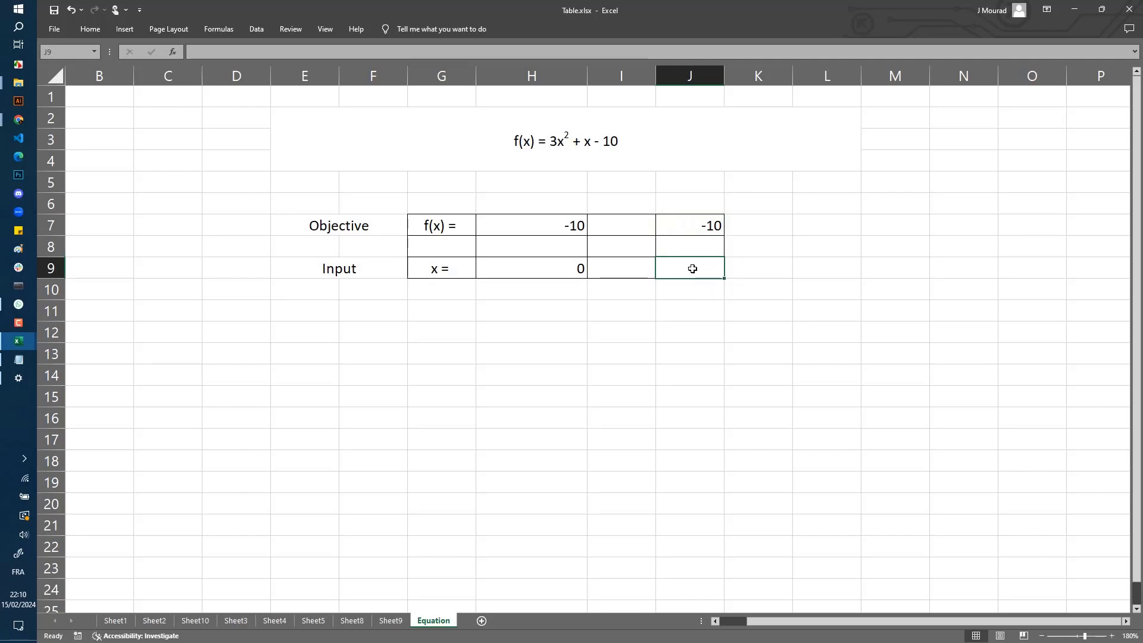
{"action": "left_click", "coordinate": [688, 227]}
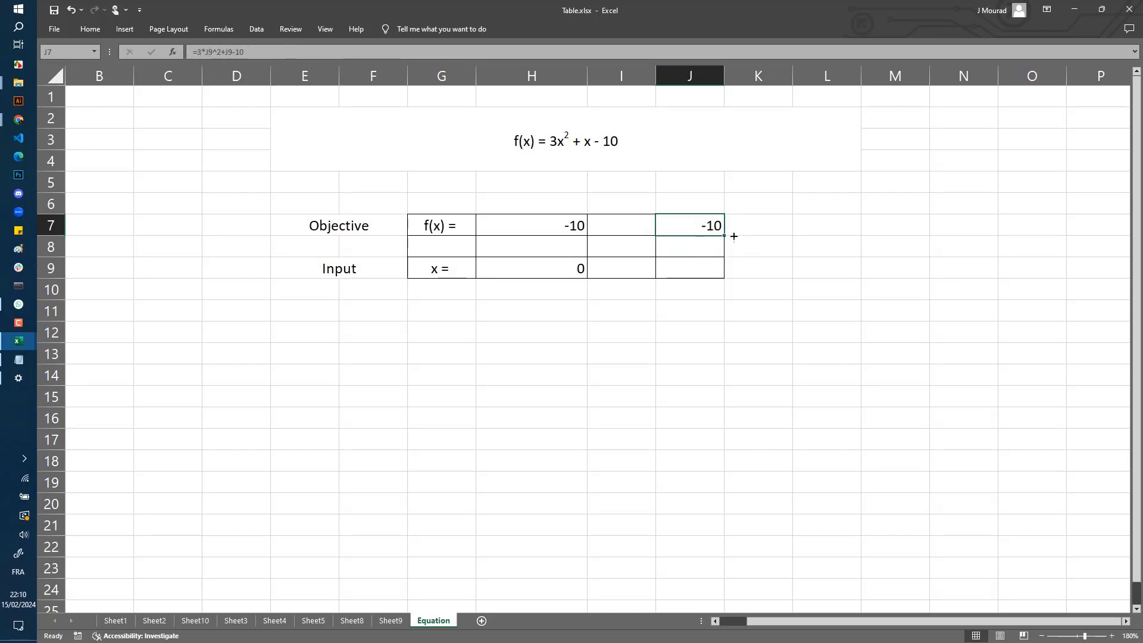
{"action": "left_click", "coordinate": [714, 267]}
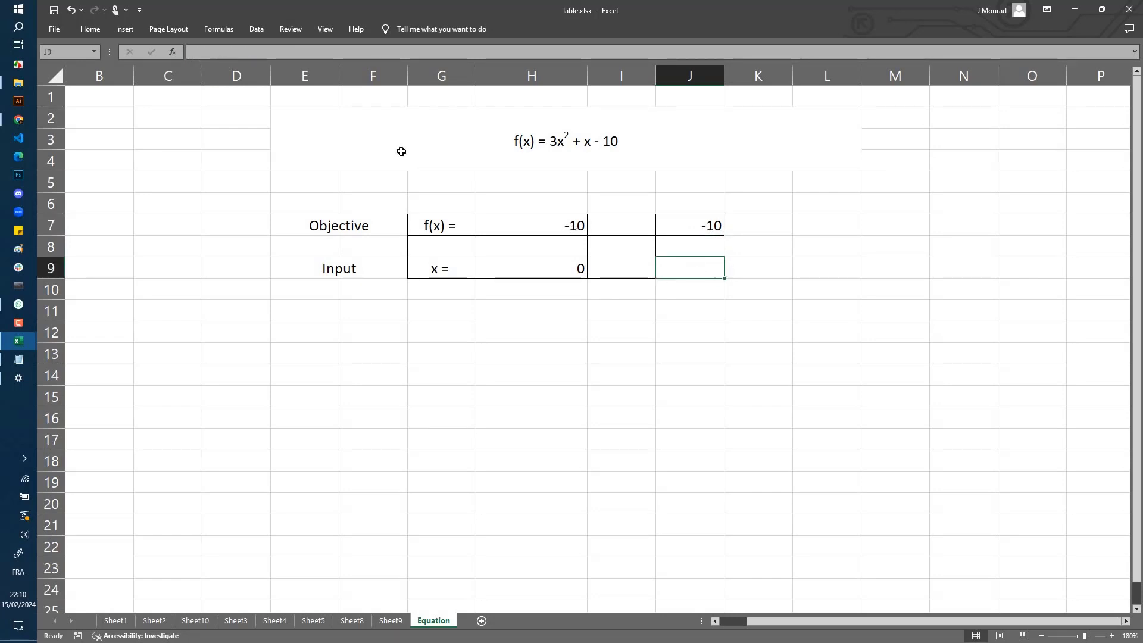
Start Solver and set its objective to the f(x) formula cell J7
{"action": "left_click", "coordinate": [255, 29]}
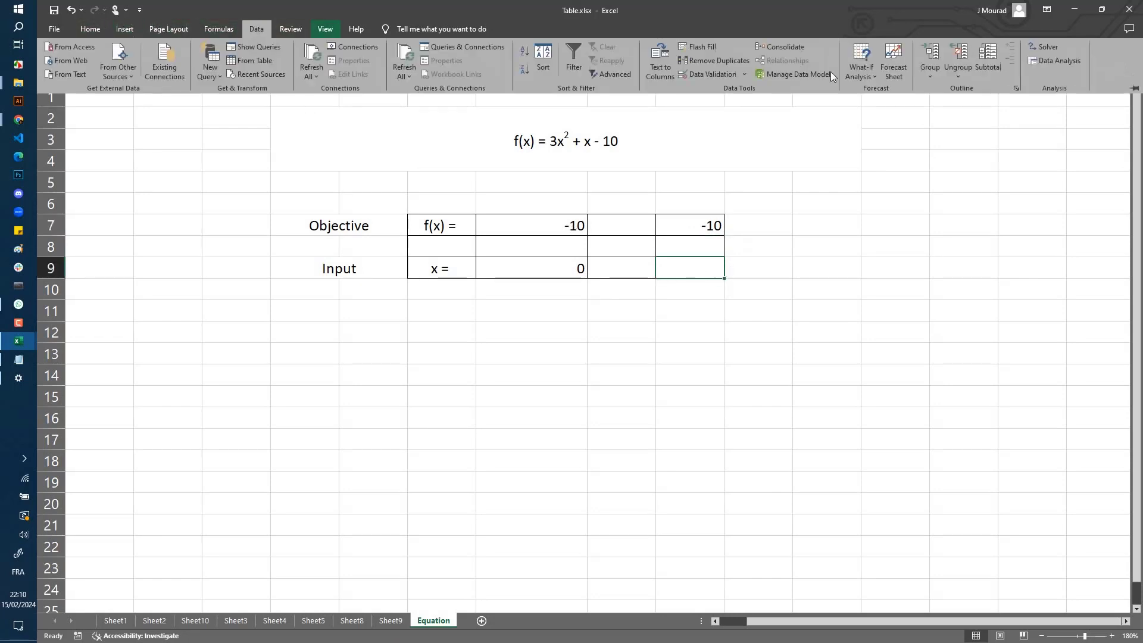
{"action": "left_click", "coordinate": [1045, 47]}
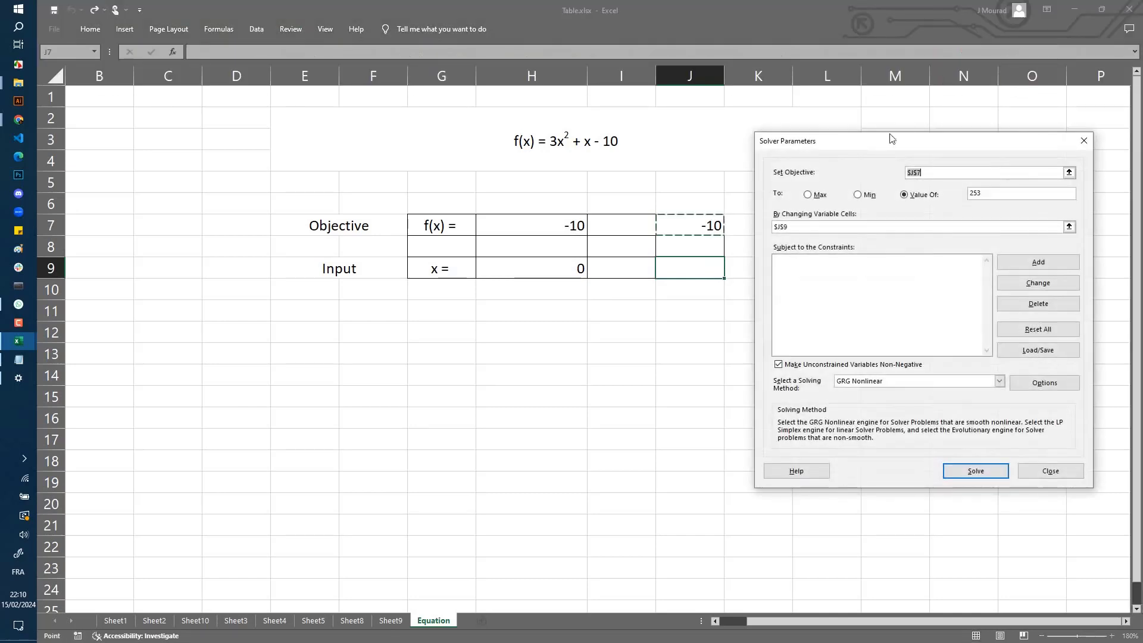
{"action": "left_click_drag", "start_coordinate": [868, 143], "coordinate": [883, 143]}
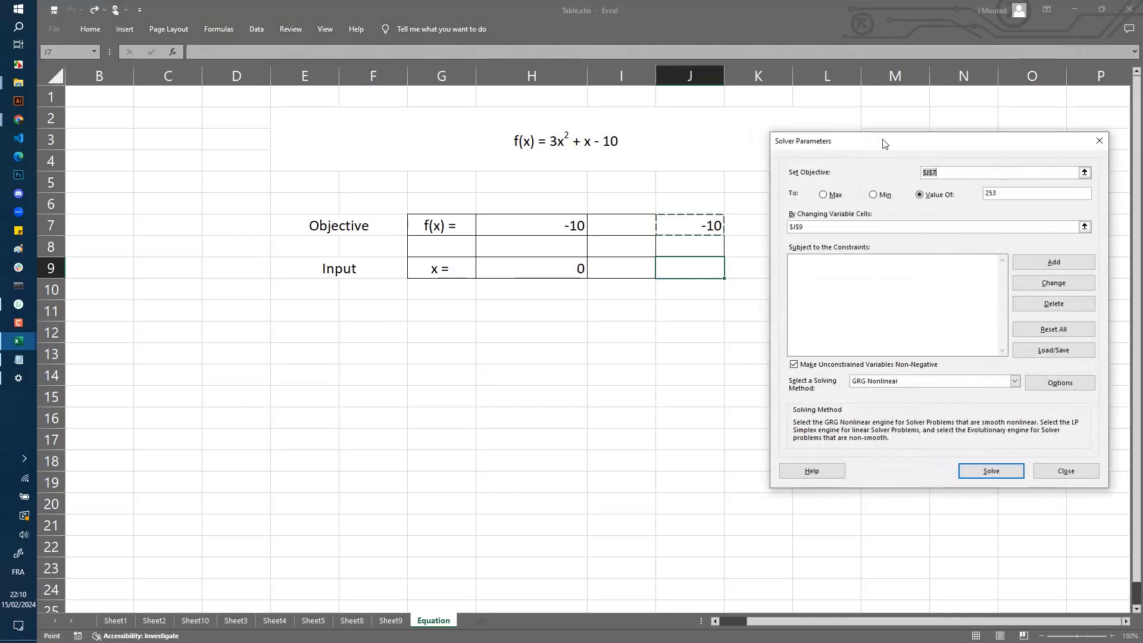
{"action": "left_click", "coordinate": [976, 174]}
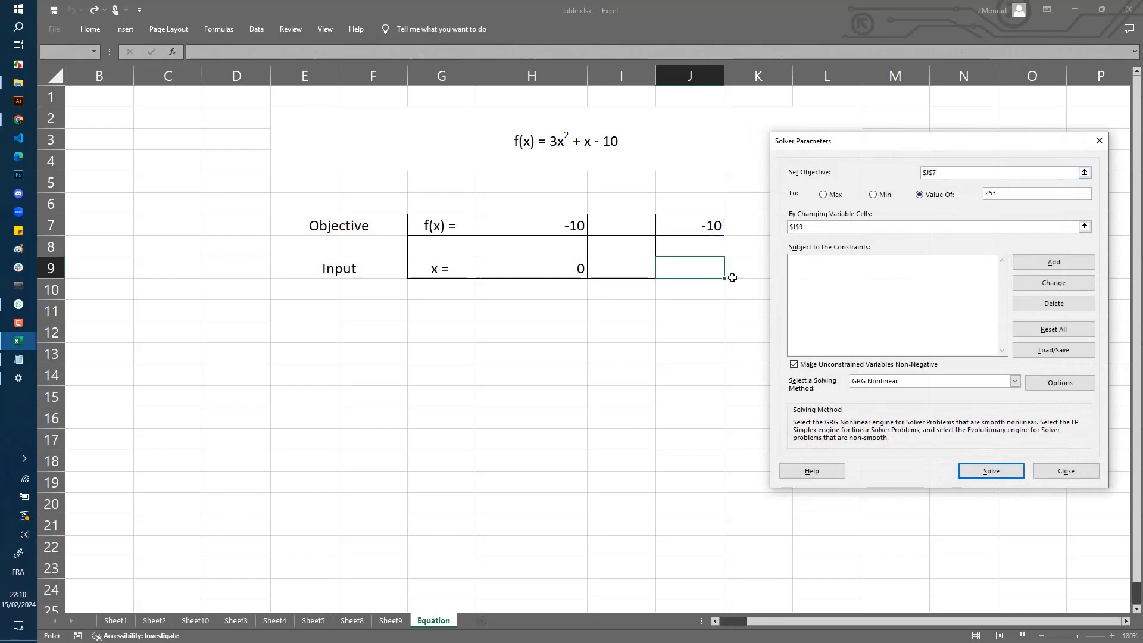
{"action": "left_click", "coordinate": [682, 224]}
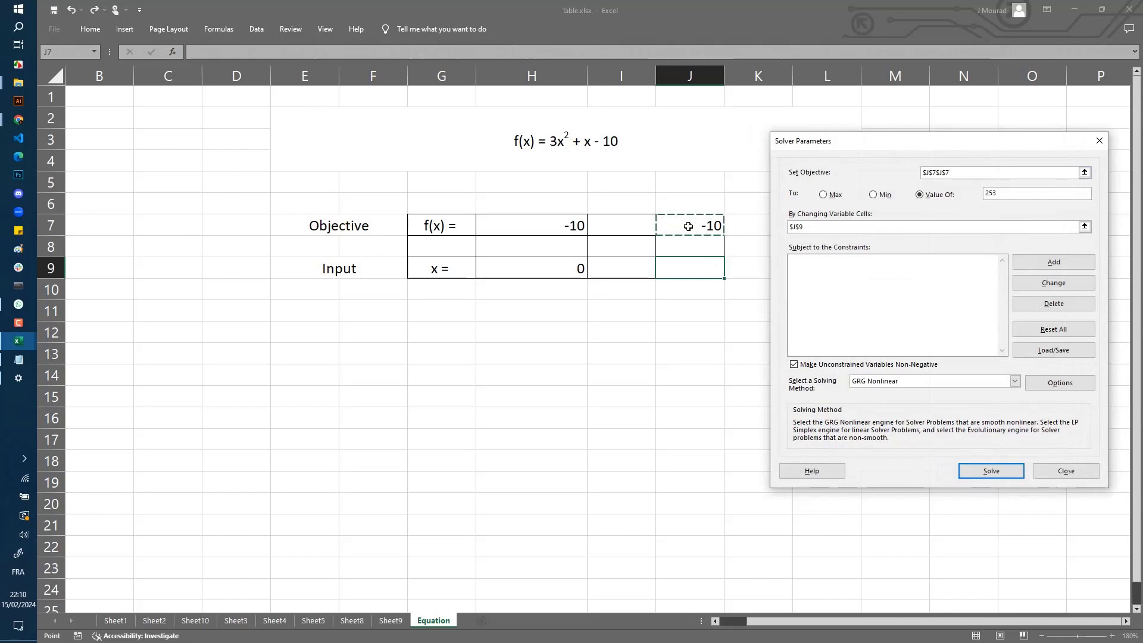
{"action": "left_click", "coordinate": [1033, 173]}
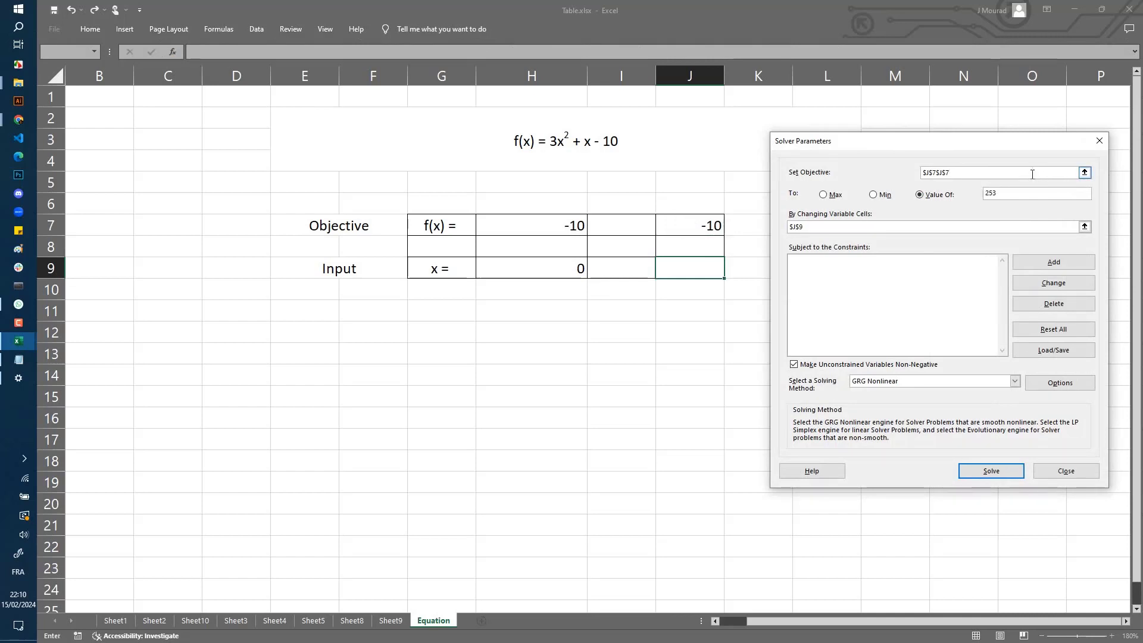
{"action": "left_click", "coordinate": [1085, 173]}
{"action": "left_click", "coordinate": [682, 228]}
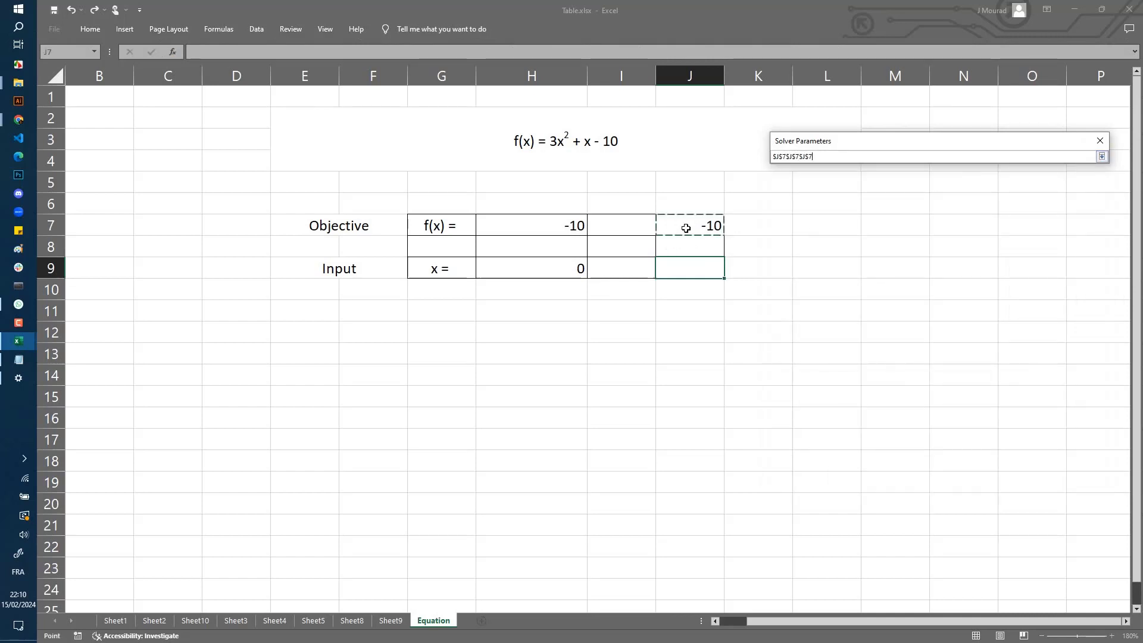
{"action": "left_click_drag", "start_coordinate": [833, 147], "coordinate": [753, 156]}
{"action": "key", "text": "BackSpace"}
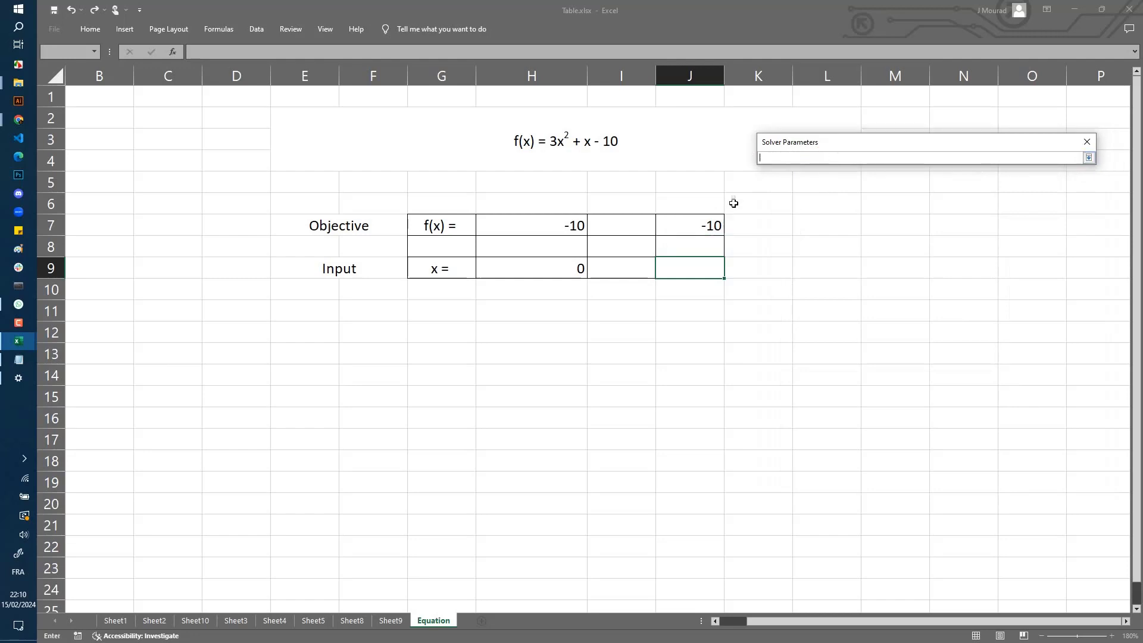
{"action": "left_click", "coordinate": [696, 227]}
{"action": "left_click", "coordinate": [857, 157]}
{"action": "key", "text": "Return"}
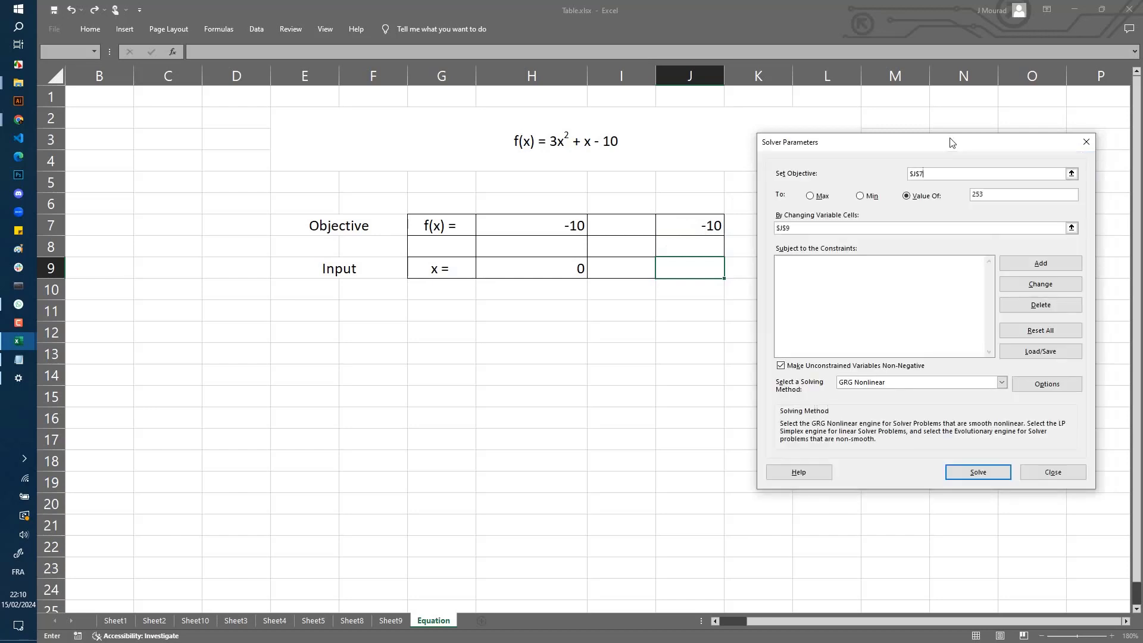
Make Solver target a specific objective value of 22,4
{"action": "left_click", "coordinate": [938, 196]}
{"action": "left_click", "coordinate": [998, 197]}
{"action": "left_click_drag", "start_coordinate": [980, 196], "coordinate": [967, 198]}
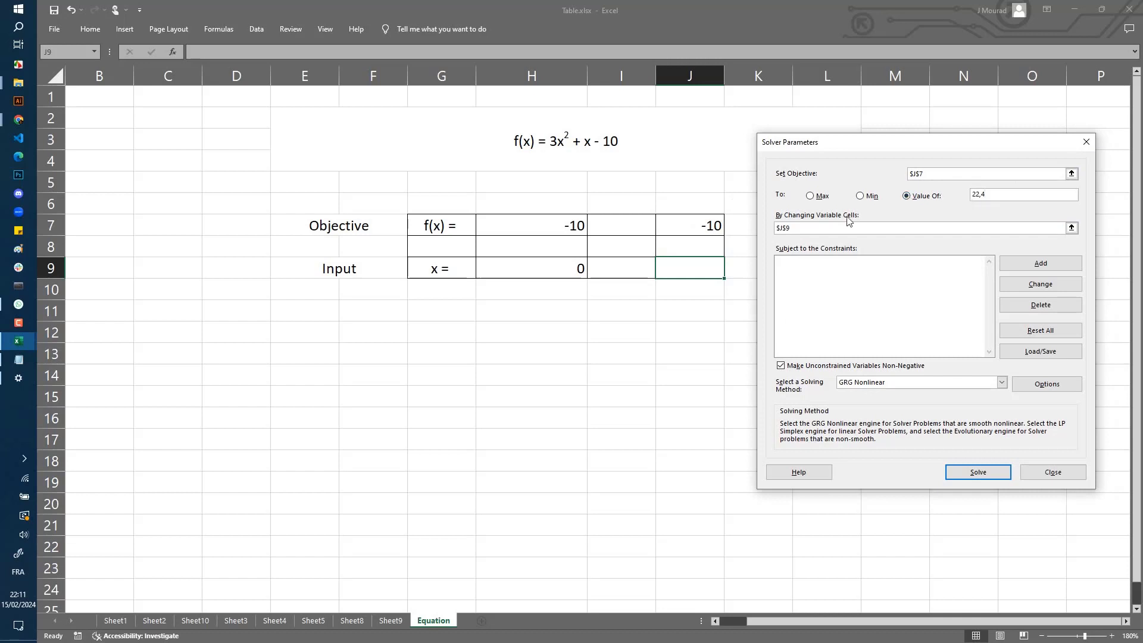
Replace the Solver's changing variable cell reference by picking the input cell J9
{"action": "left_click", "coordinate": [805, 229]}
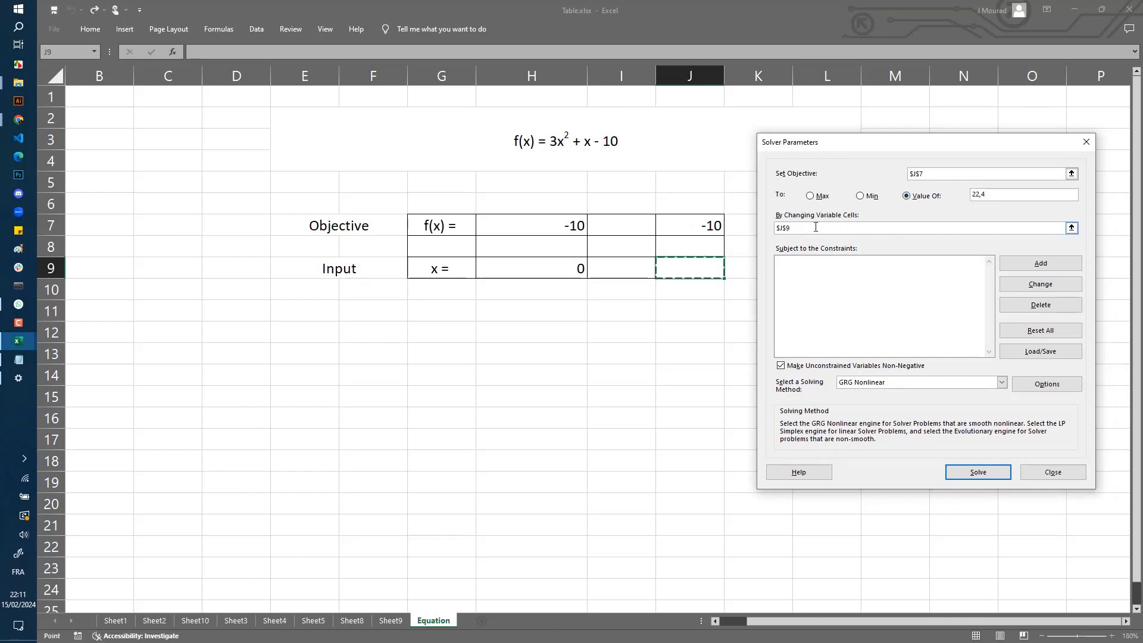
{"action": "key", "text": "BackSpace"}
{"action": "key", "text": "BackSpace"}
{"action": "key", "text": "BackSpace"}
{"action": "key", "text": "BackSpace"}
{"action": "left_click", "coordinate": [1072, 228]}
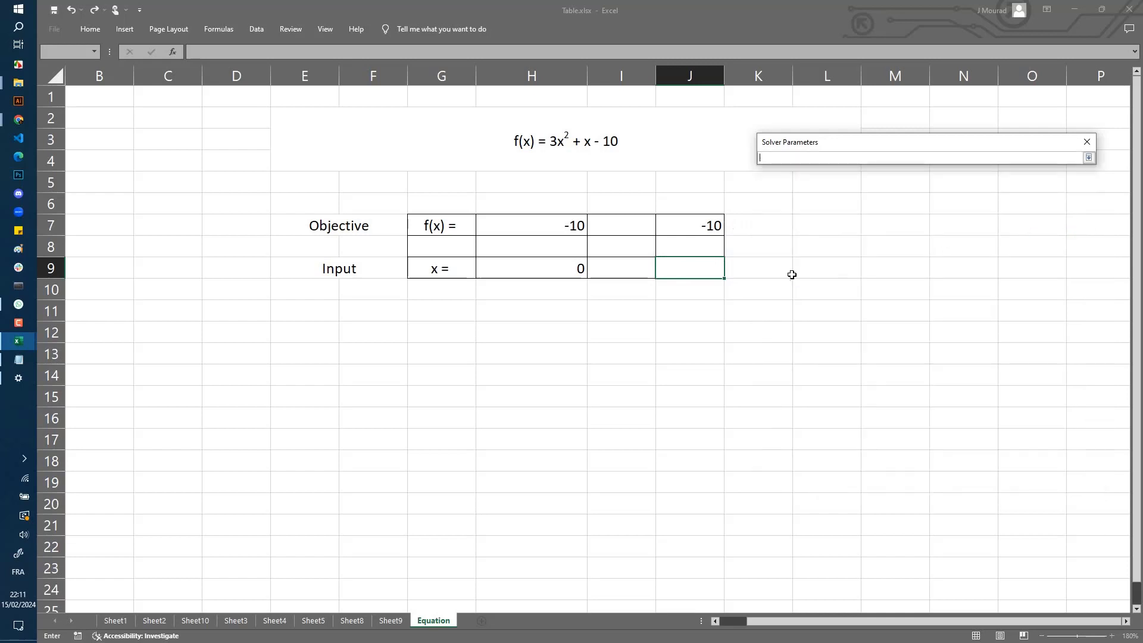
{"action": "left_click", "coordinate": [701, 268]}
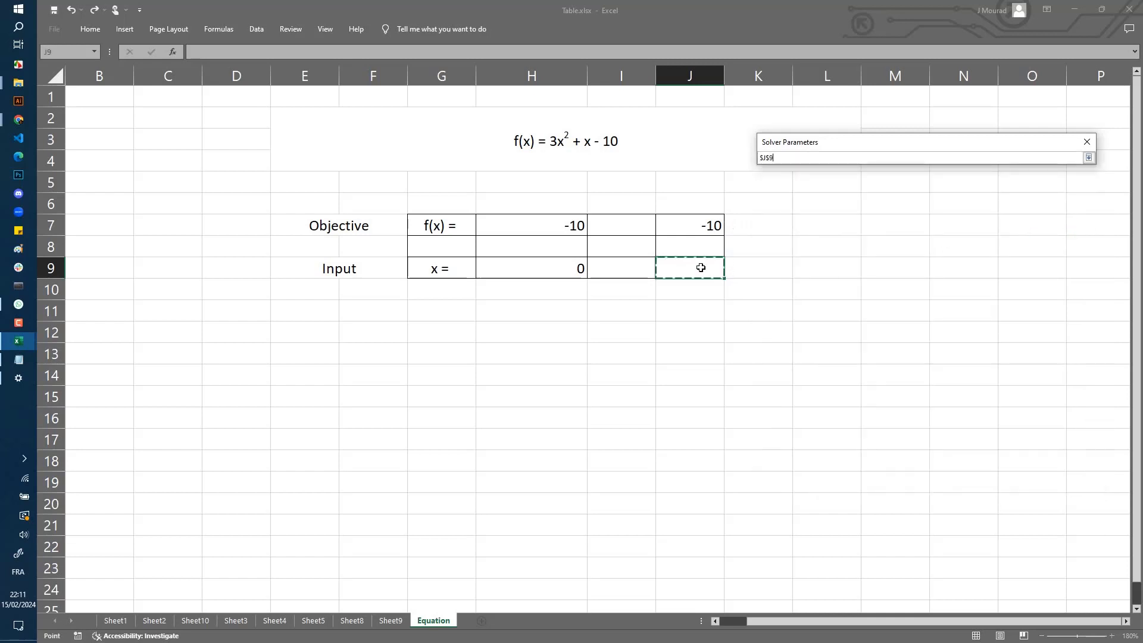
{"action": "left_click", "coordinate": [787, 155]}
{"action": "key", "text": "Return"}
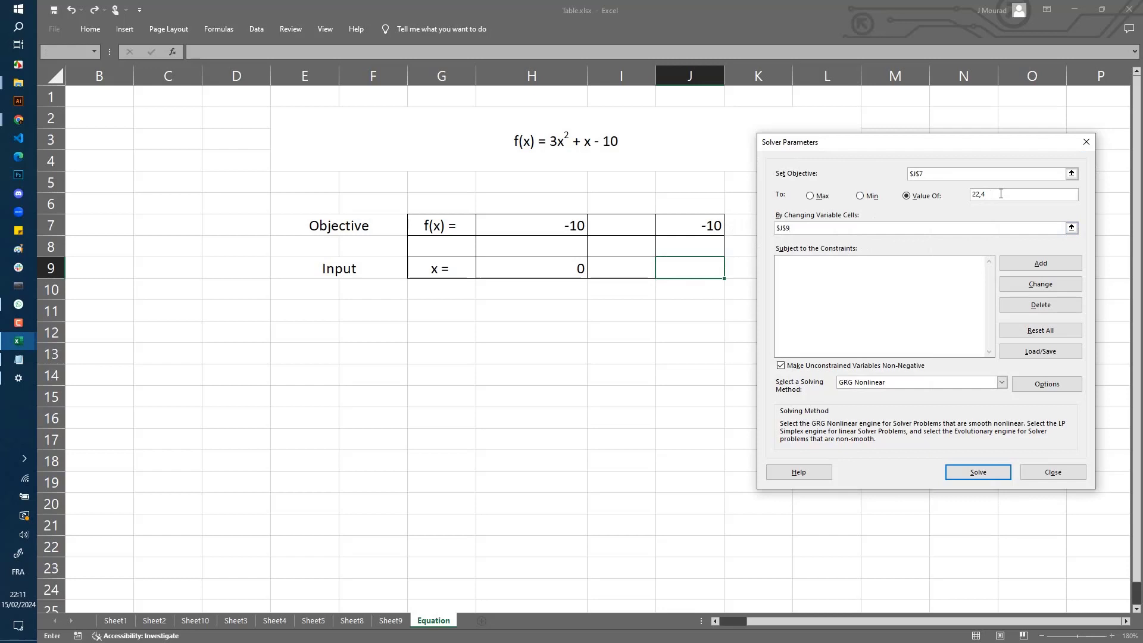
Solve the problem, keep the Solver solution, and check the objective cell J7
{"action": "left_click", "coordinate": [977, 473]}
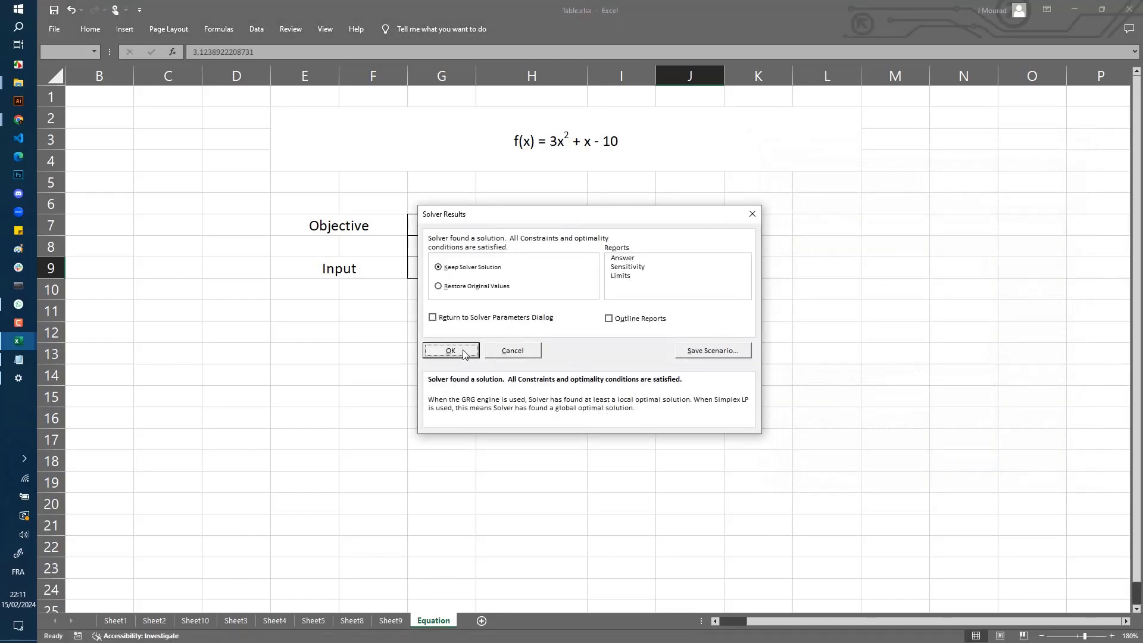
{"action": "left_click", "coordinate": [465, 354]}
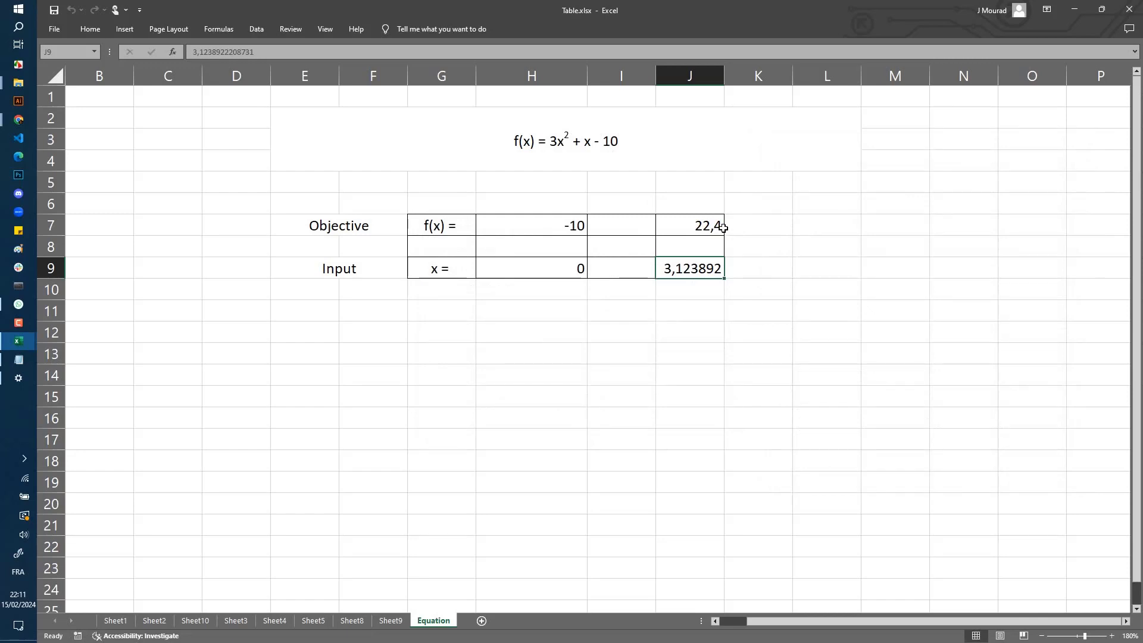
{"action": "left_click", "coordinate": [675, 224]}
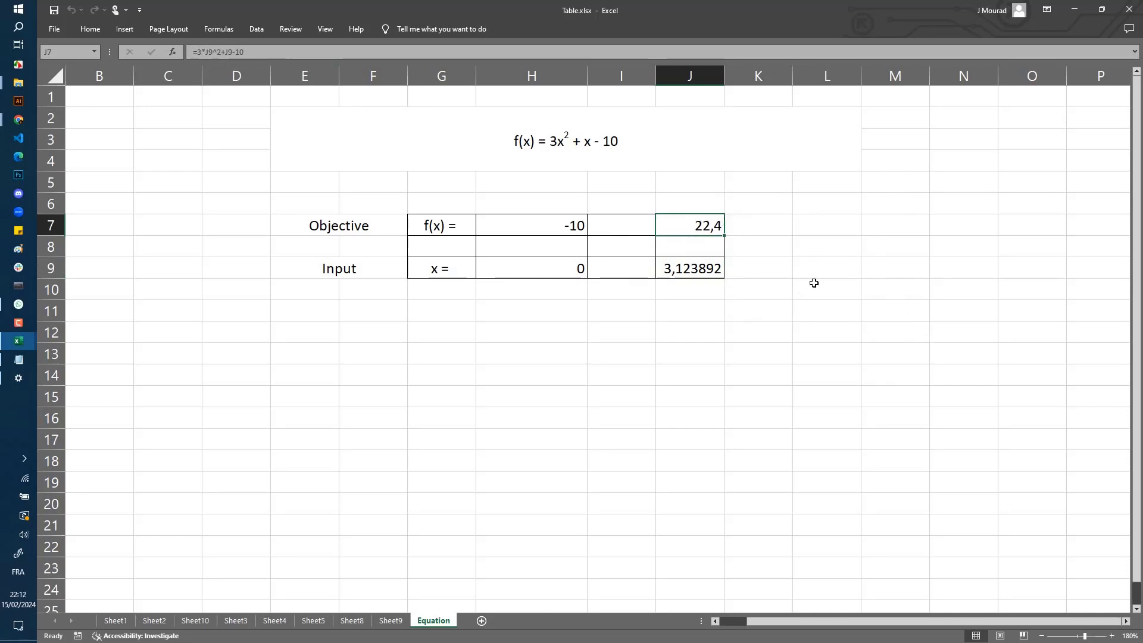
Extend the table by applying borders around every cell in the range K7:L9
{"action": "left_click", "coordinate": [788, 268]}
{"action": "left_click", "coordinate": [809, 269]}
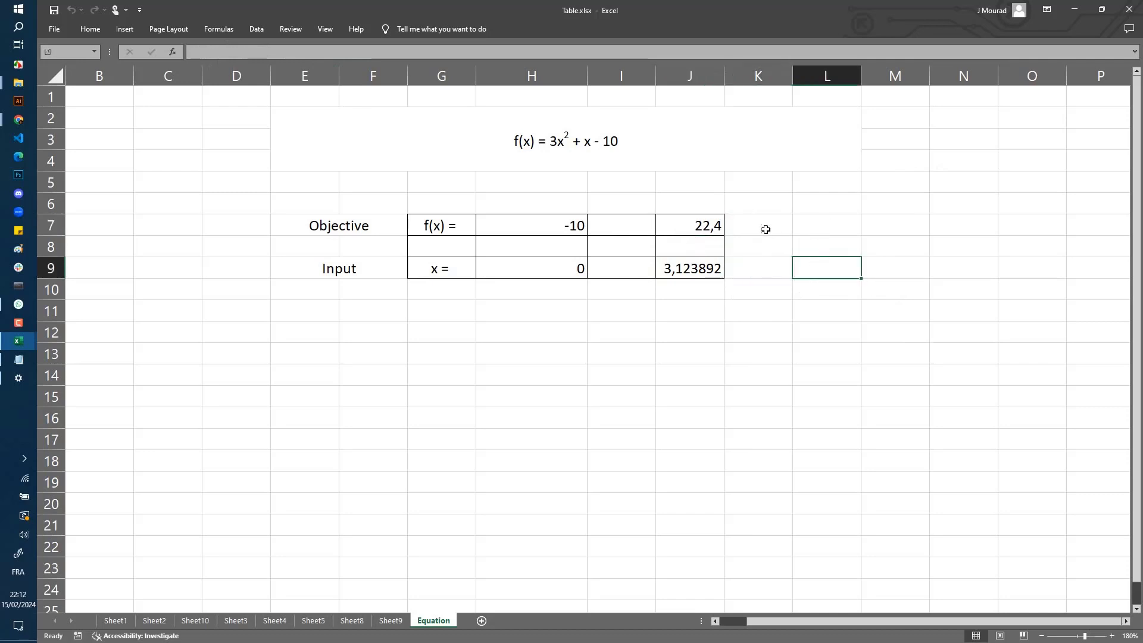
{"action": "left_click_drag", "start_coordinate": [766, 226], "coordinate": [834, 270]}
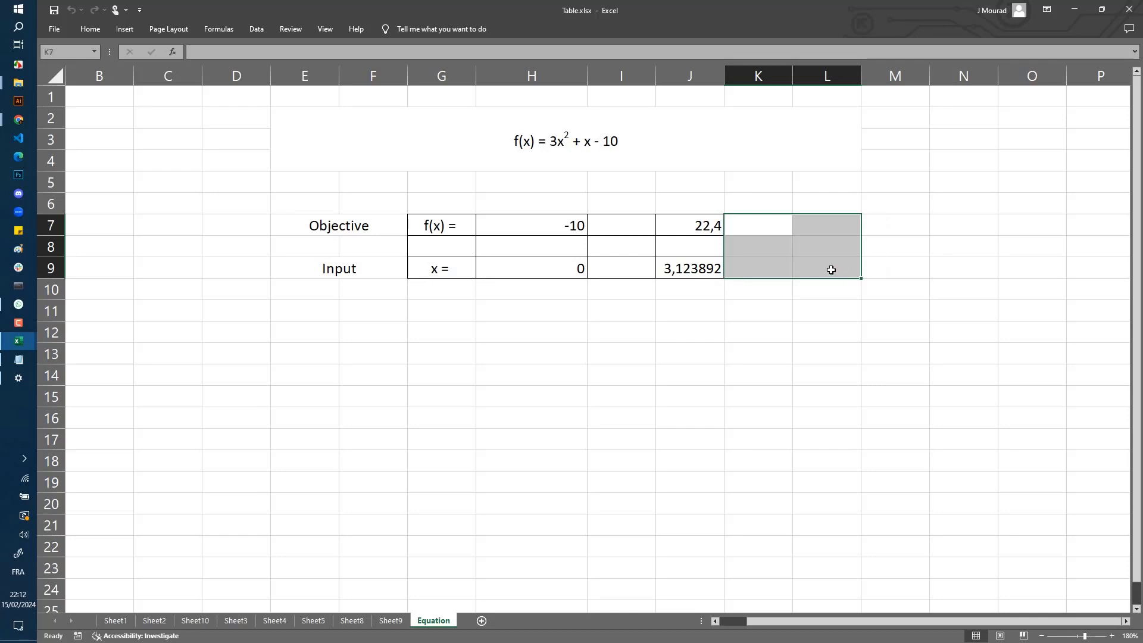
{"action": "left_click", "coordinate": [90, 29]}
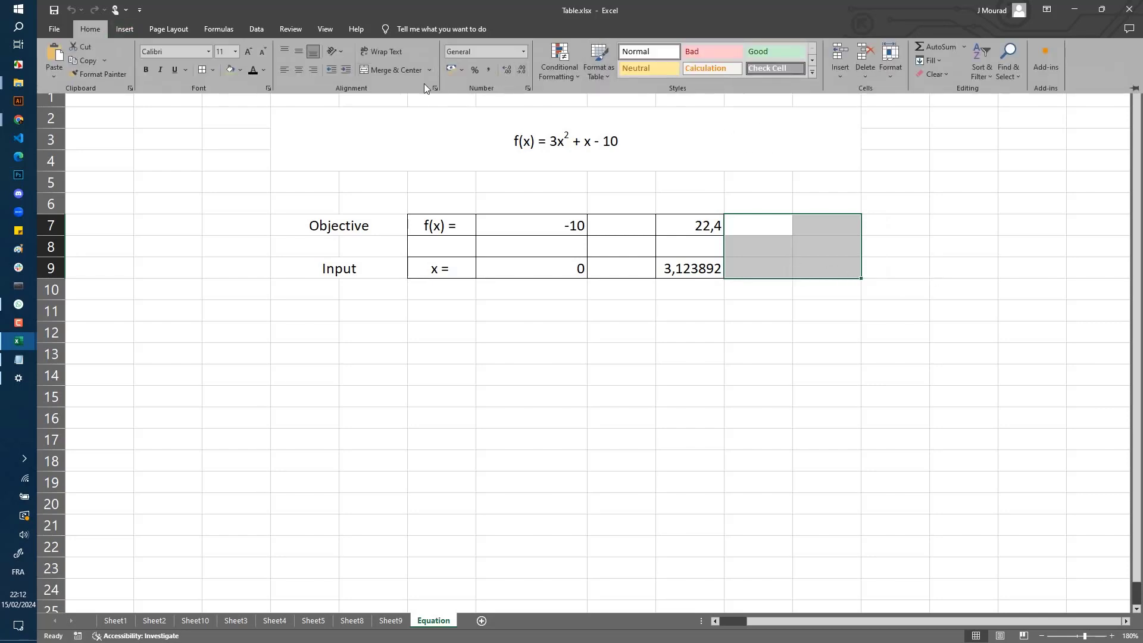
{"action": "left_click", "coordinate": [203, 70]}
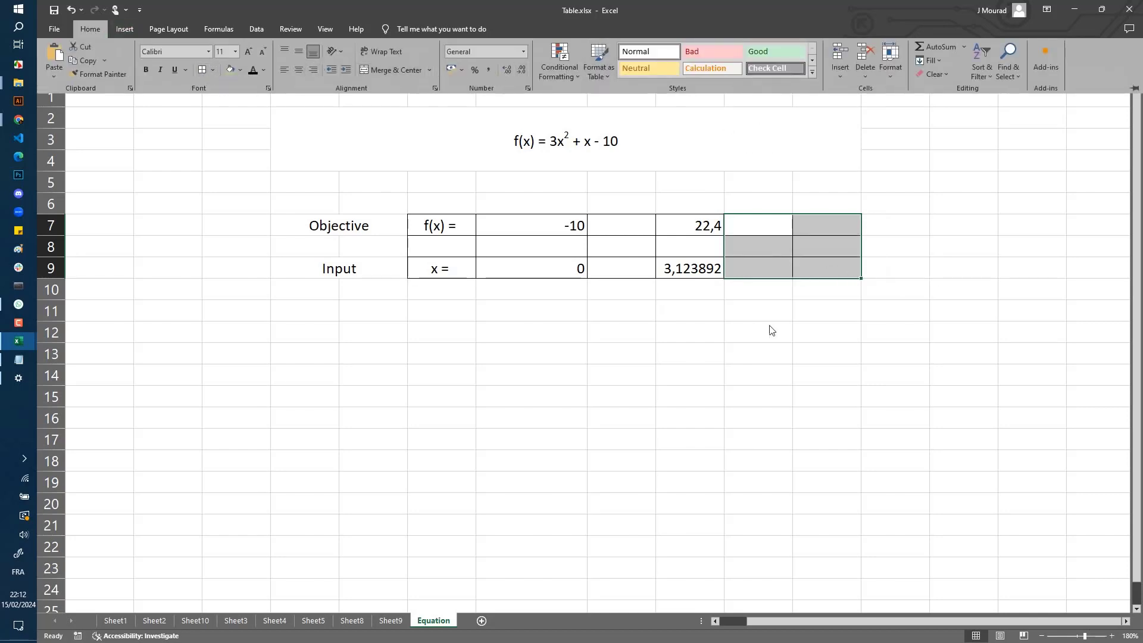
{"action": "left_click", "coordinate": [915, 308]}
Enter the value 11,9 in the objective row of the new table section, cell L7
{"action": "left_click", "coordinate": [836, 273]}
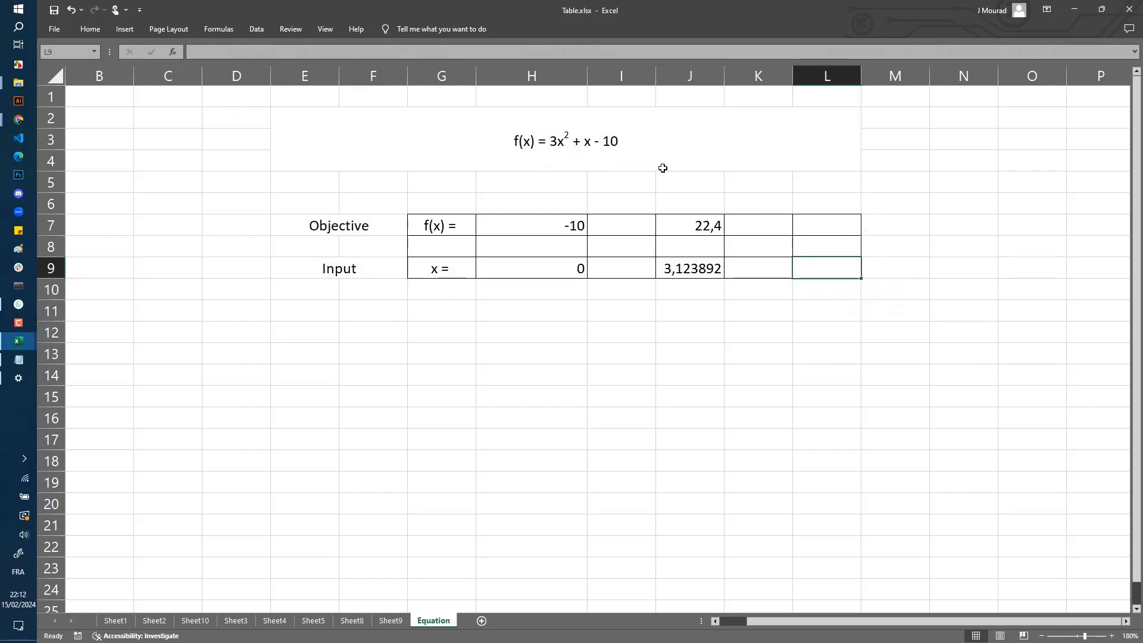
{"action": "left_click", "coordinate": [827, 228]}
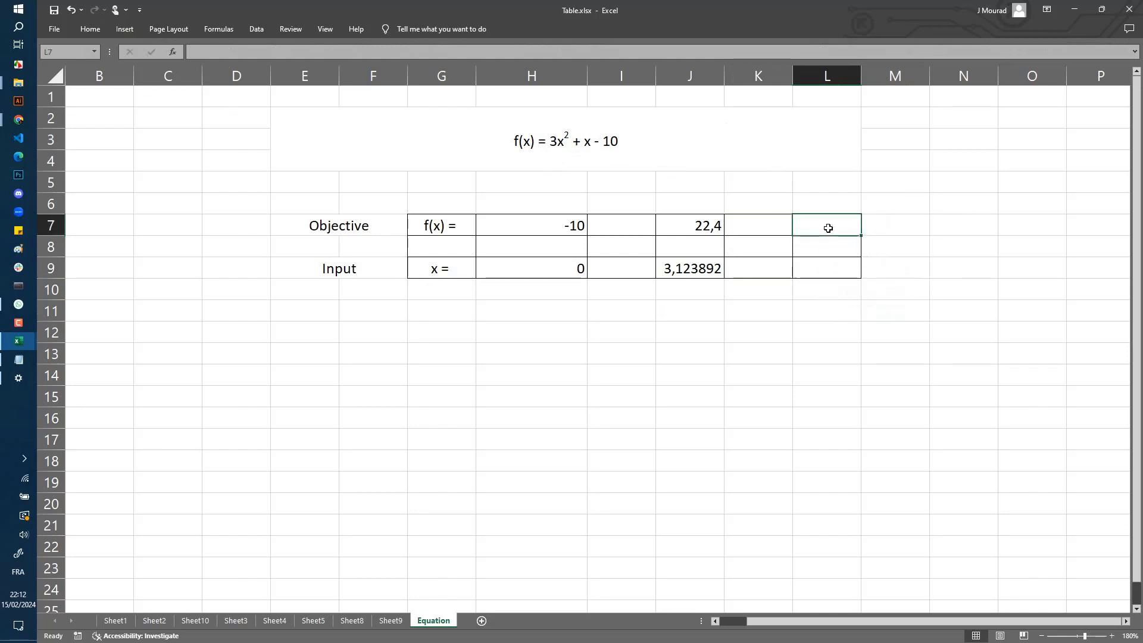
{"action": "type", "text": "11,9"}
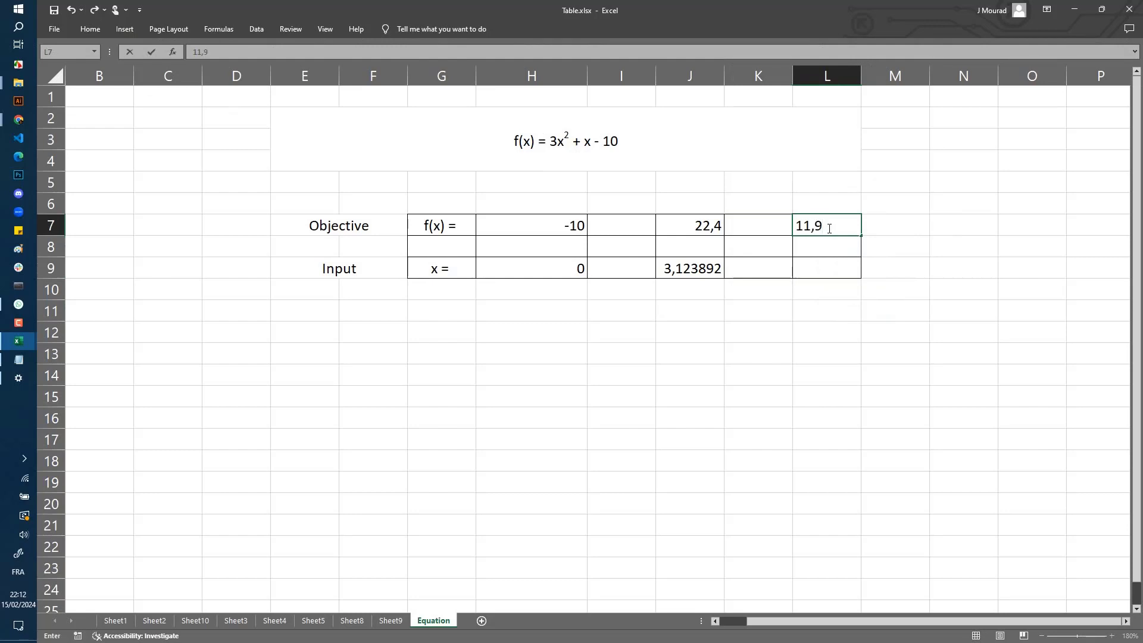
{"action": "left_click", "coordinate": [847, 303]}
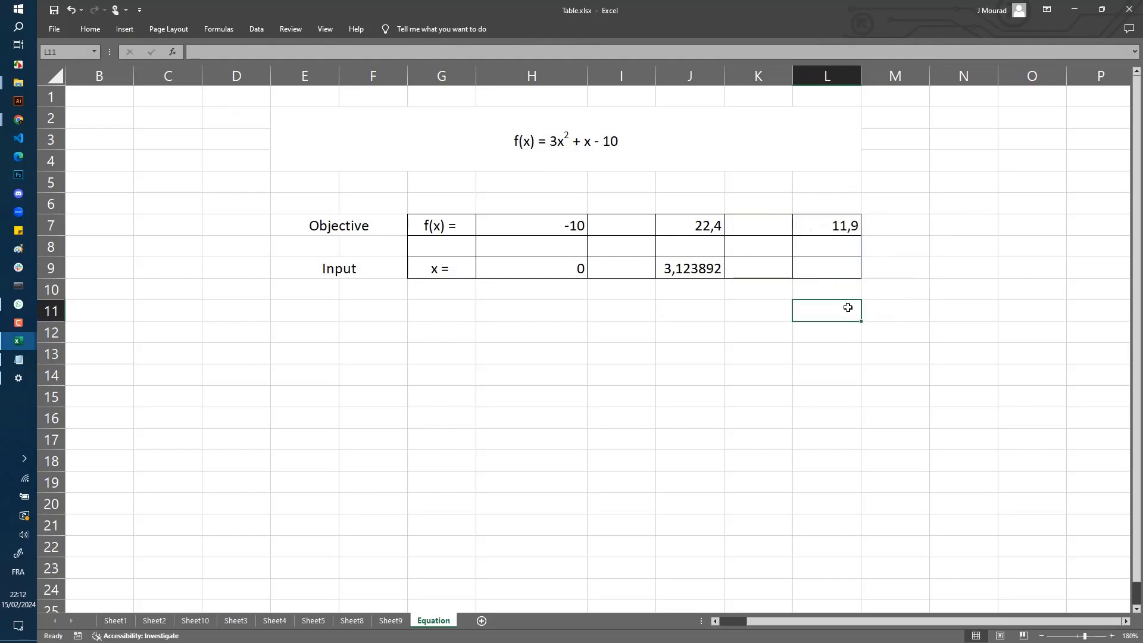
{"action": "left_click", "coordinate": [847, 229]}
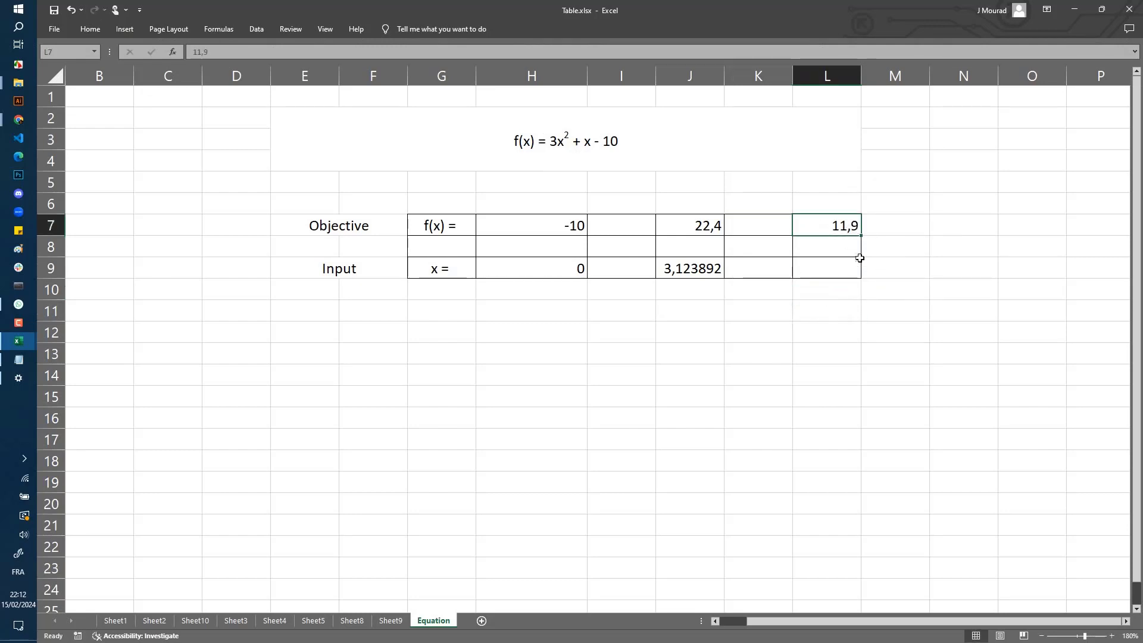
Copy the f(x) formula from cell J7 into L7, replacing the typed value
{"action": "left_click", "coordinate": [691, 225]}
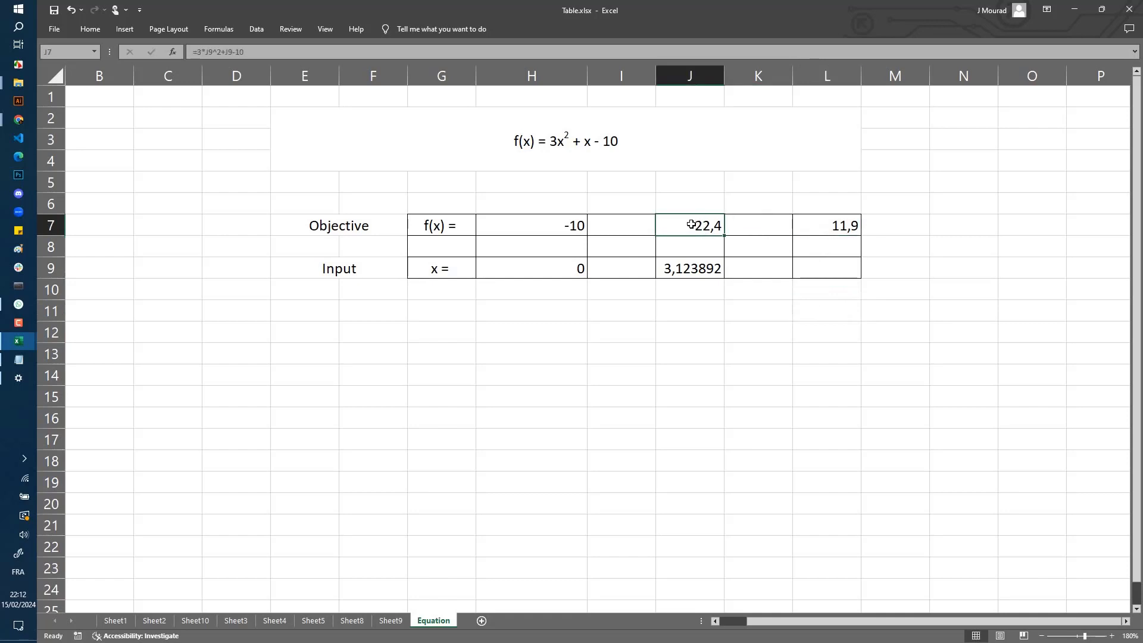
{"action": "key", "text": "ctrl+c"}
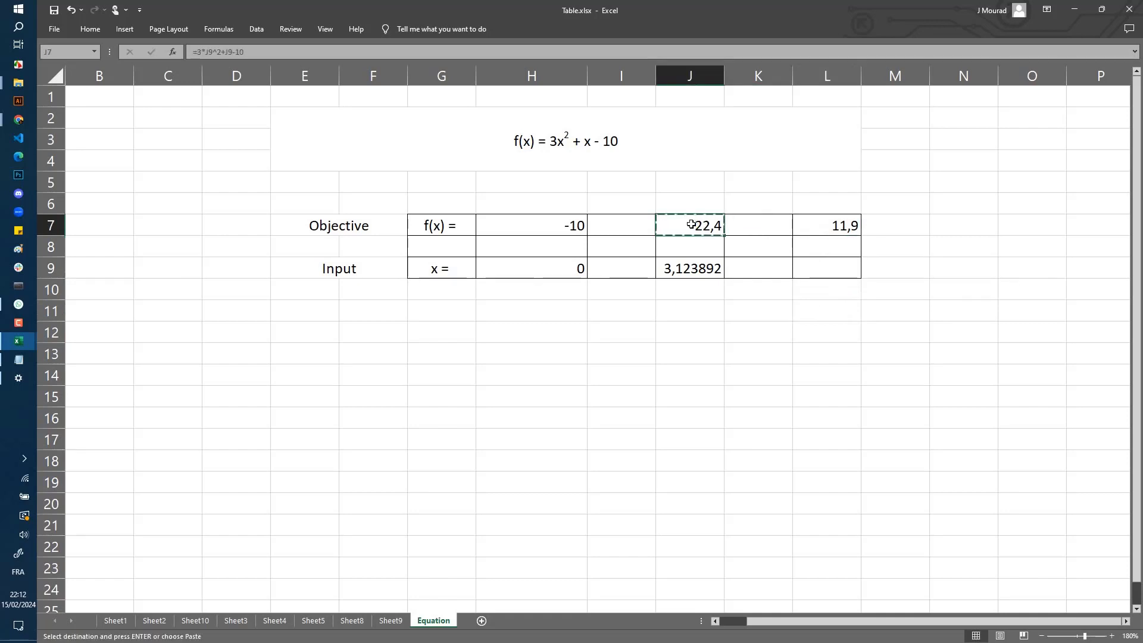
{"action": "left_click", "coordinate": [807, 224]}
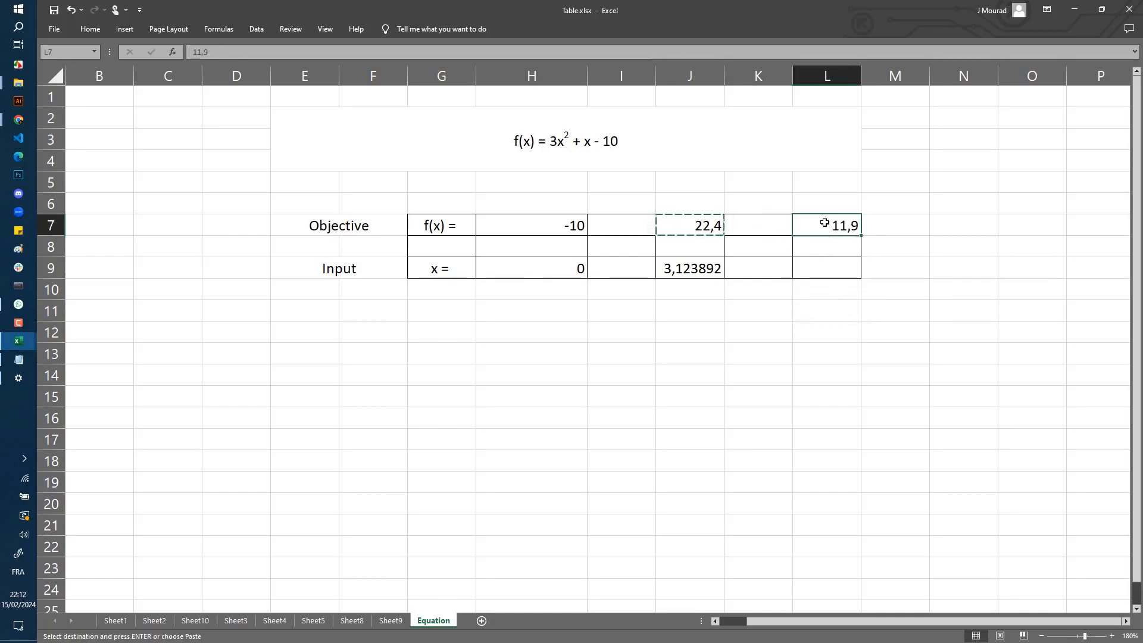
{"action": "key", "text": "ctrl+v"}
{"action": "left_click", "coordinate": [851, 316]}
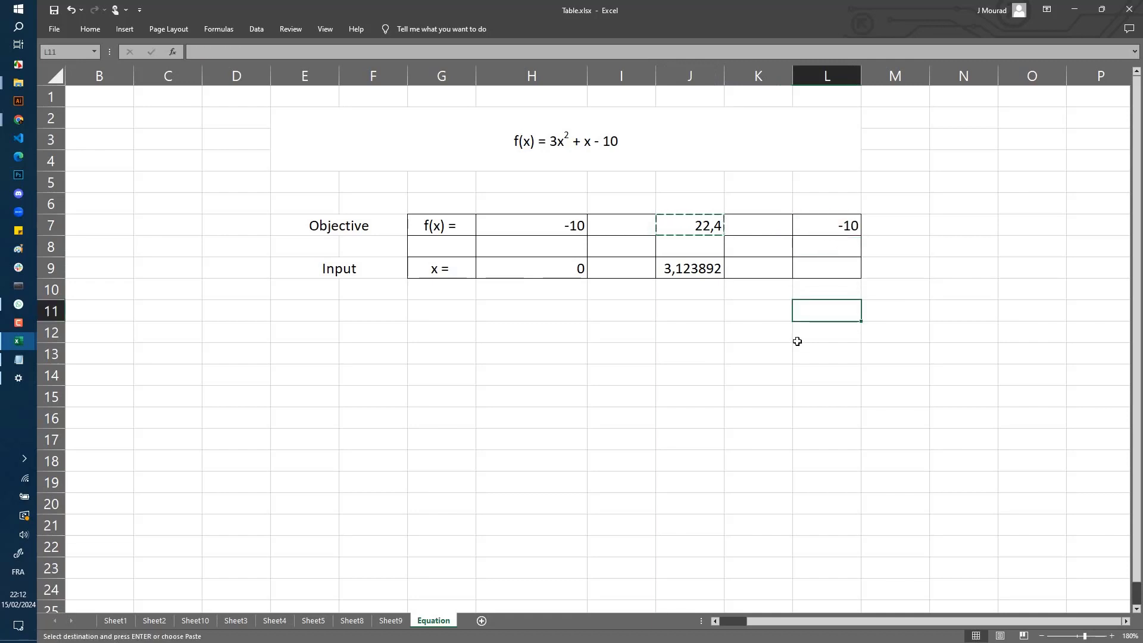
{"action": "key", "text": "Escape"}
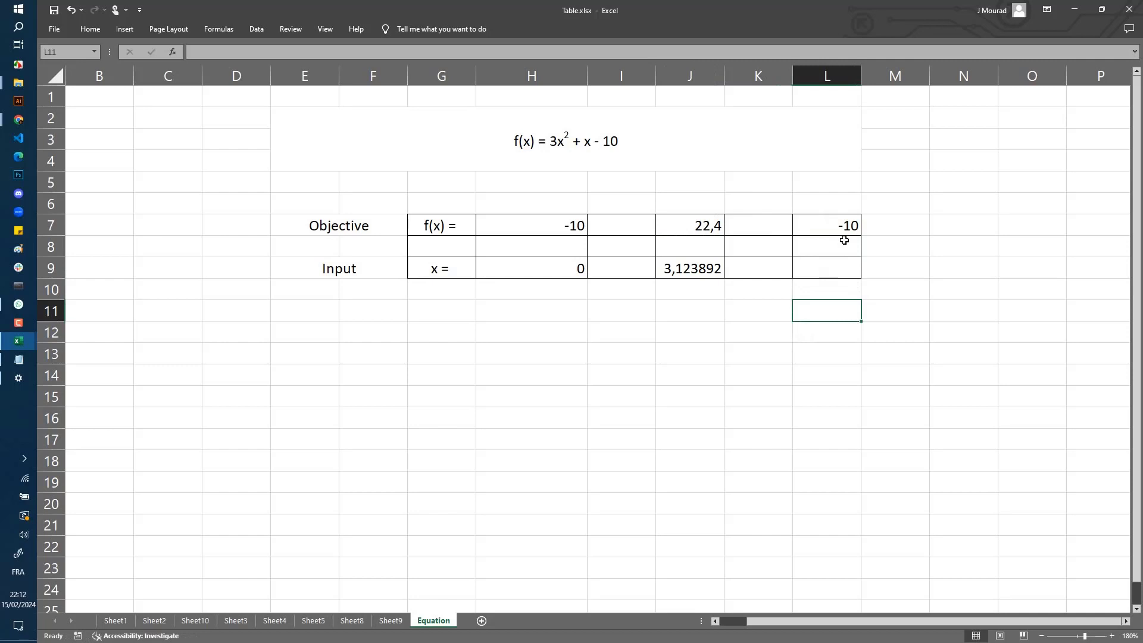
Open Solver and set the objective to cell L7 with a target value of 11,4
{"action": "left_click", "coordinate": [826, 269]}
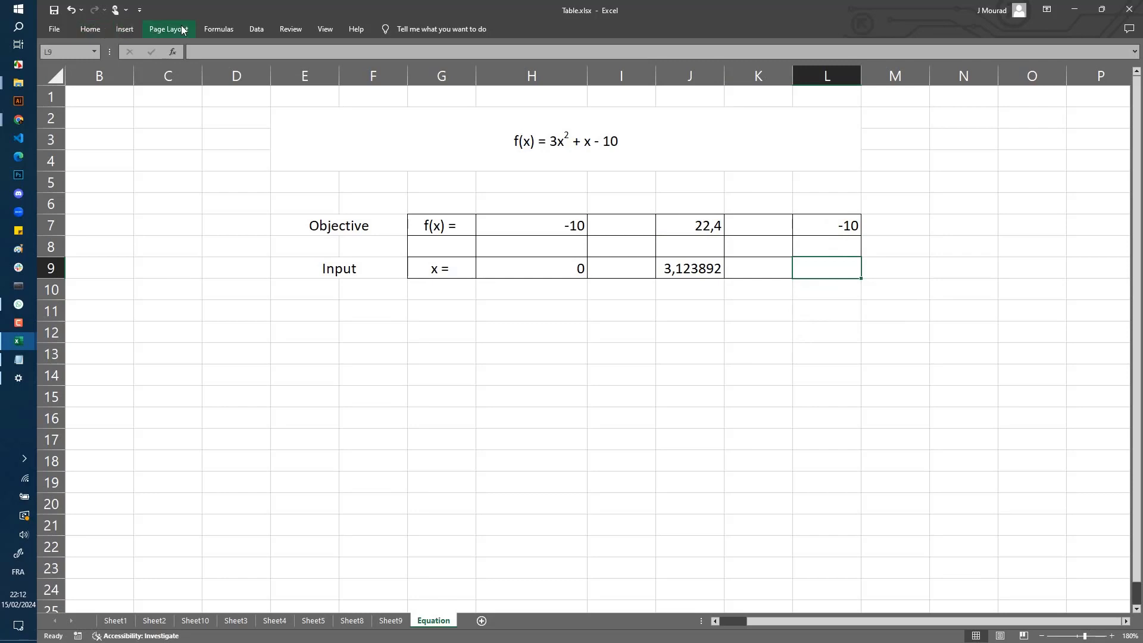
{"action": "left_click", "coordinate": [257, 30]}
{"action": "left_click", "coordinate": [1044, 47]}
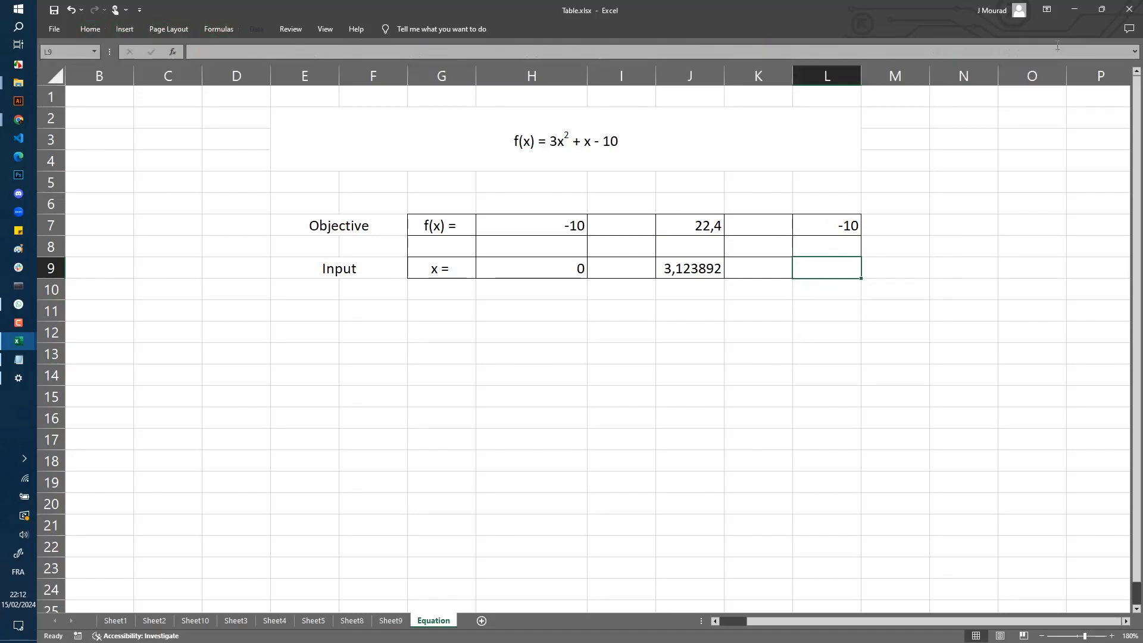
{"action": "left_click_drag", "start_coordinate": [873, 149], "coordinate": [911, 352]}
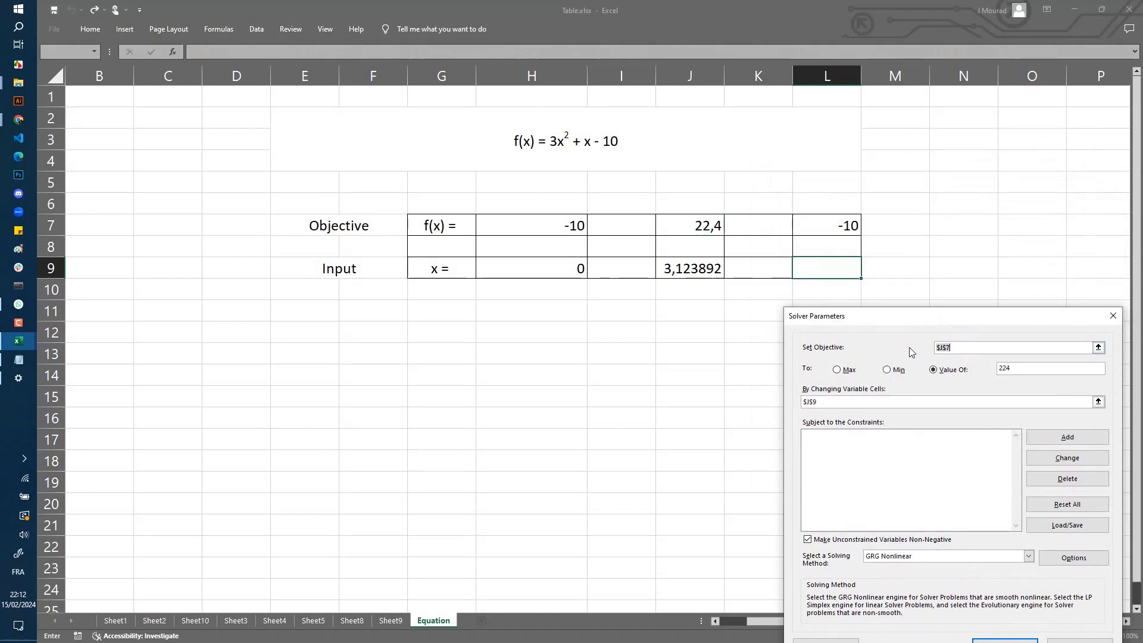
{"action": "left_click", "coordinate": [843, 223]}
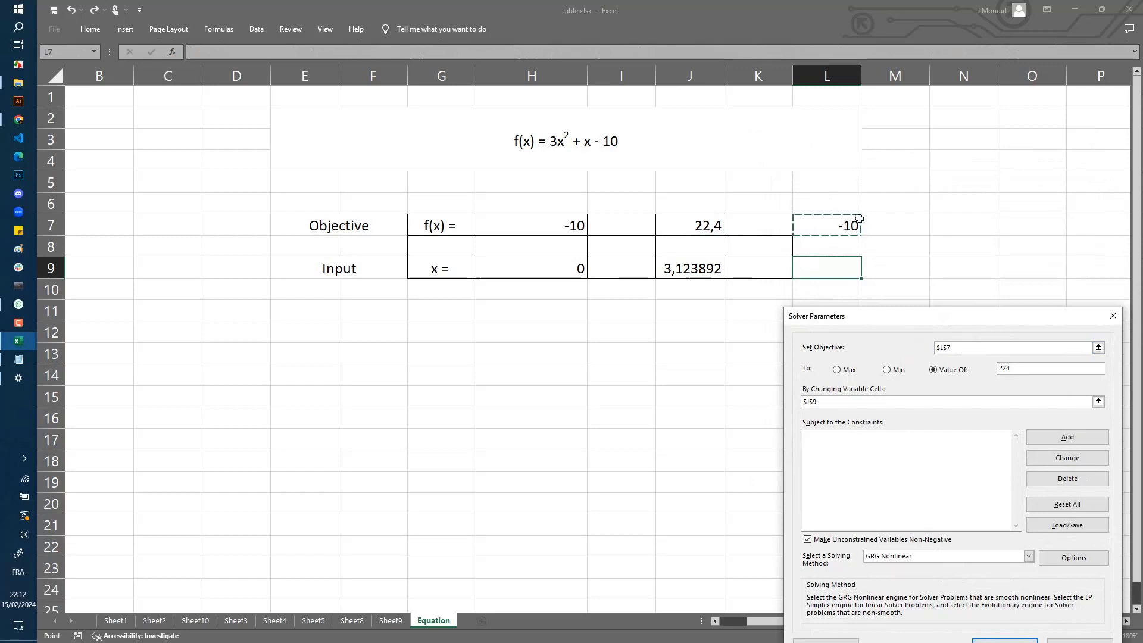
{"action": "left_click", "coordinate": [979, 368]}
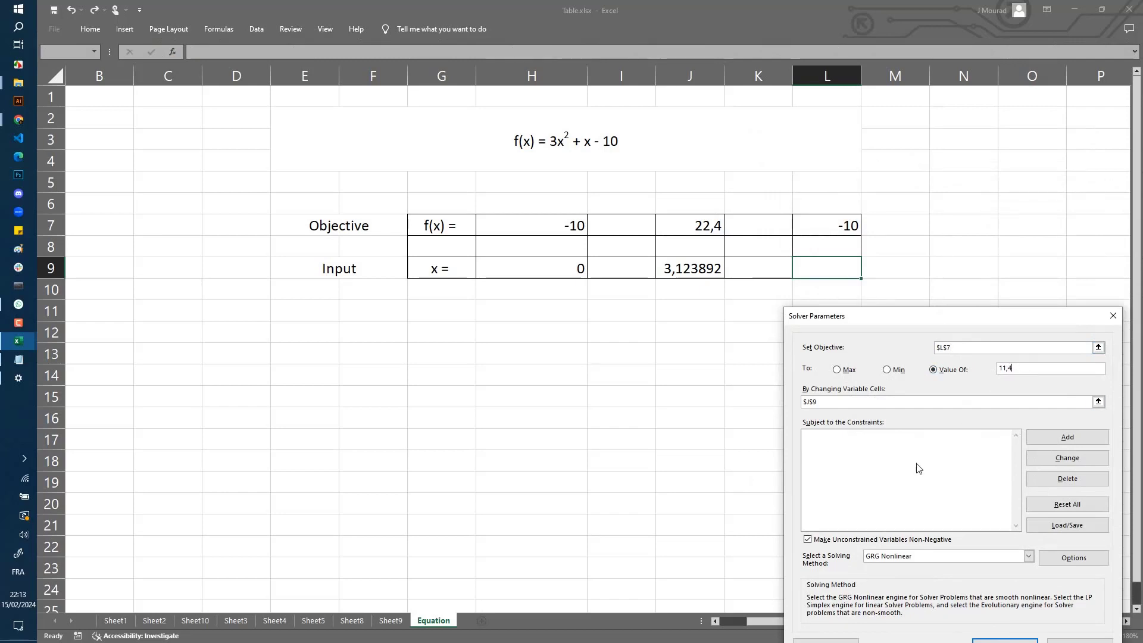
Replace the Solver's changing variable cell reference with the new input cell L9
{"action": "left_click", "coordinate": [893, 402]}
{"action": "key", "text": "BackSpace"}
{"action": "left_click", "coordinate": [1098, 402]}
{"action": "left_click", "coordinate": [817, 269]}
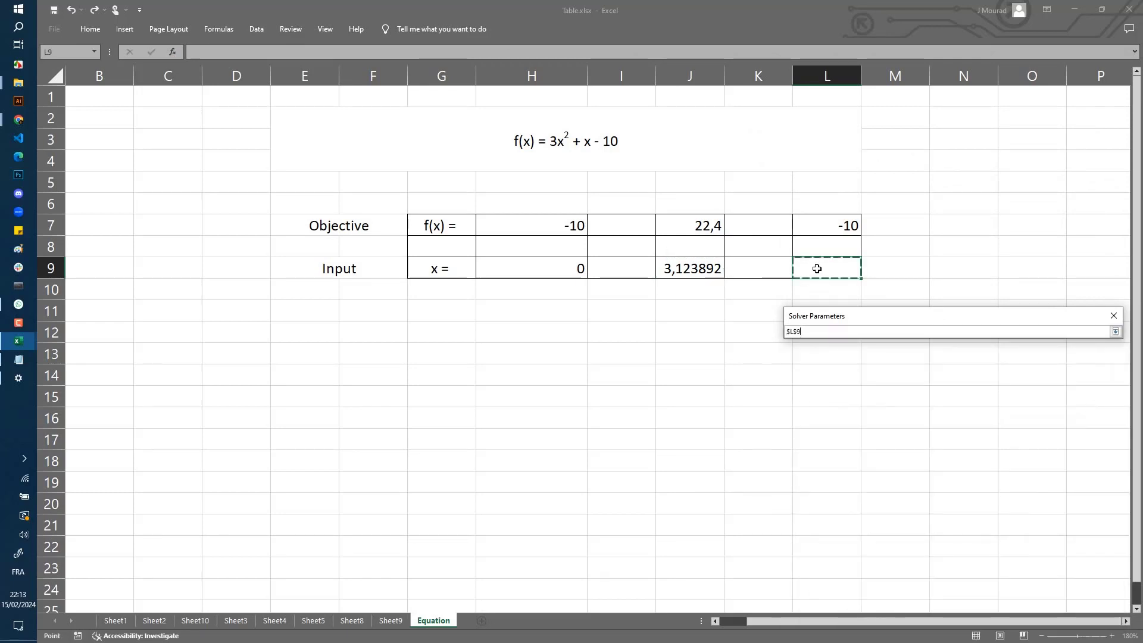
{"action": "left_click", "coordinate": [831, 333]}
{"action": "key", "text": "Return"}
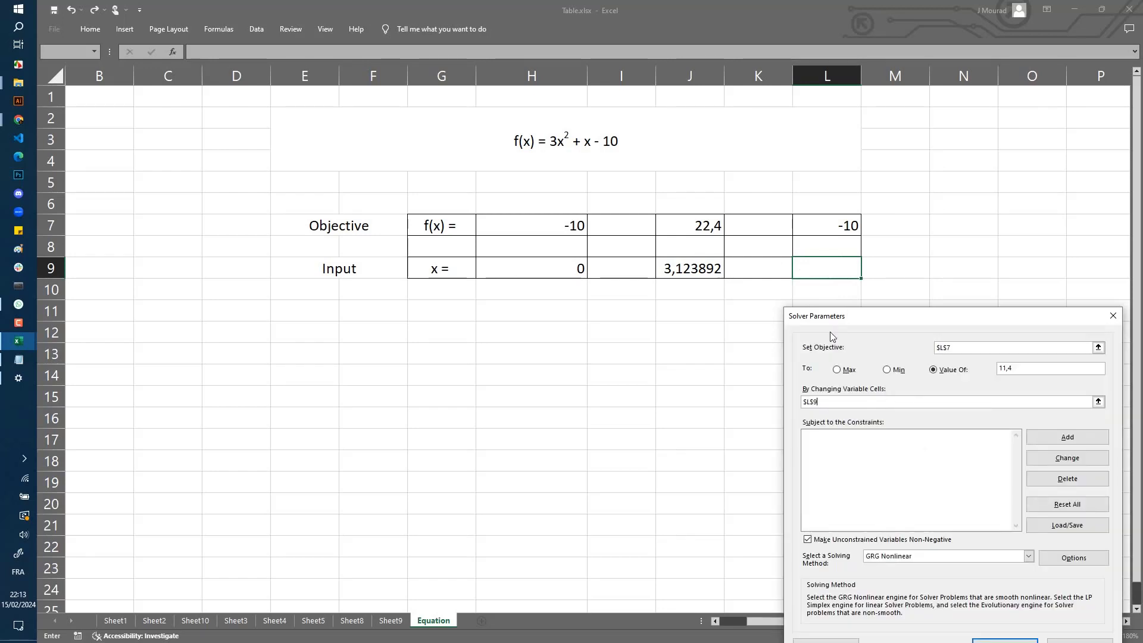
Solve for the x input in L9 and keep the Solver solution
{"action": "left_click_drag", "start_coordinate": [905, 320], "coordinate": [843, 296]}
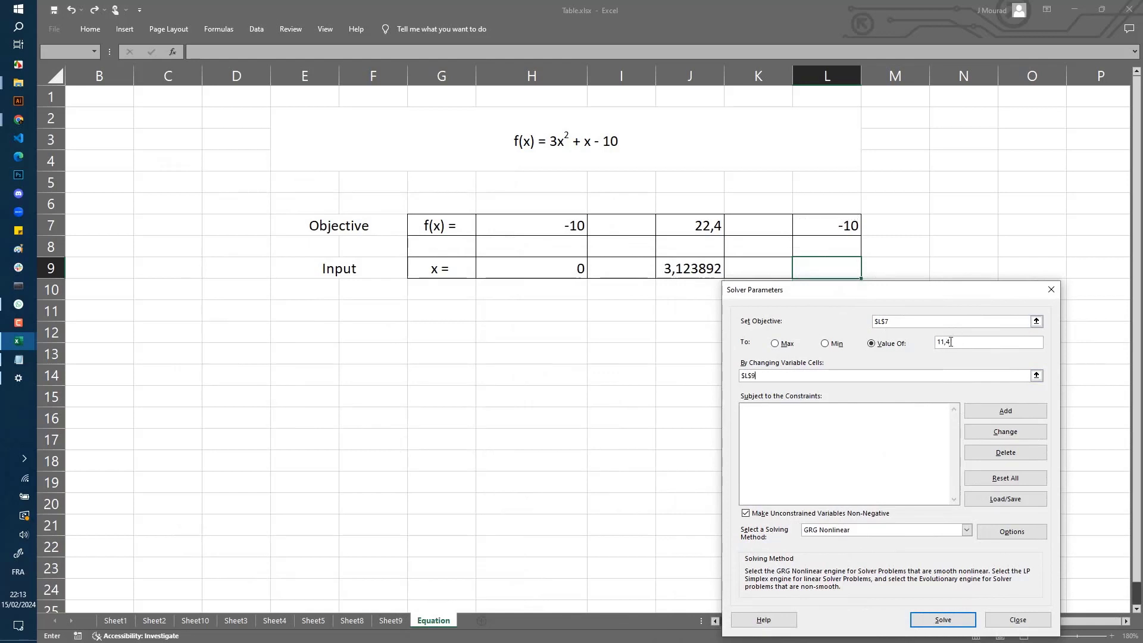
{"action": "left_click_drag", "start_coordinate": [853, 288], "coordinate": [897, 139]}
{"action": "left_click", "coordinate": [980, 472]}
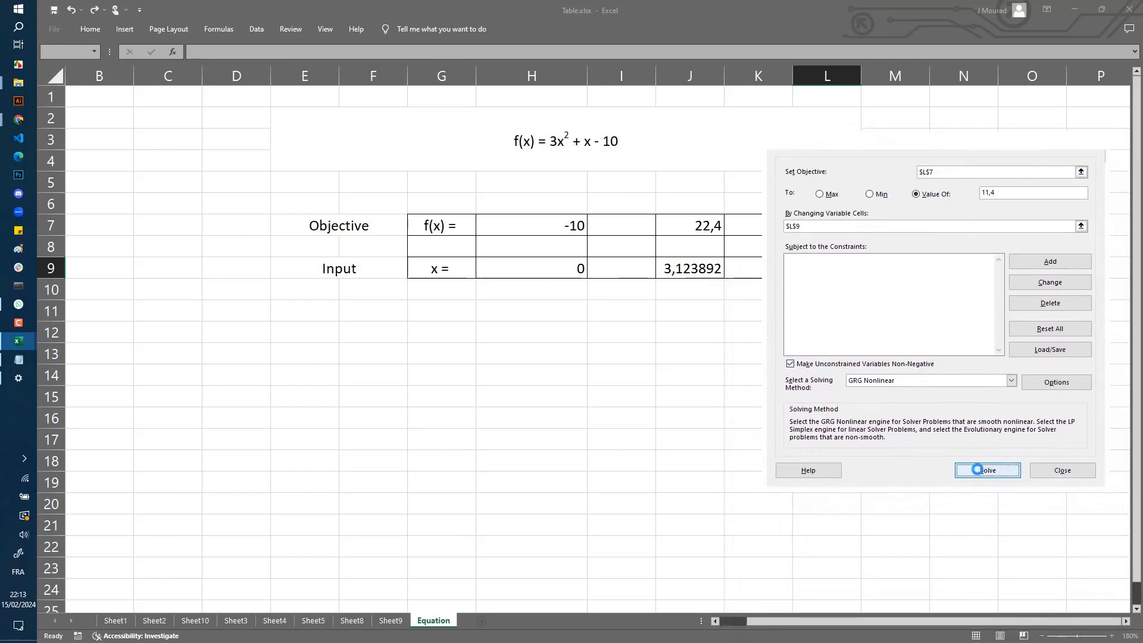
{"action": "left_click", "coordinate": [454, 351]}
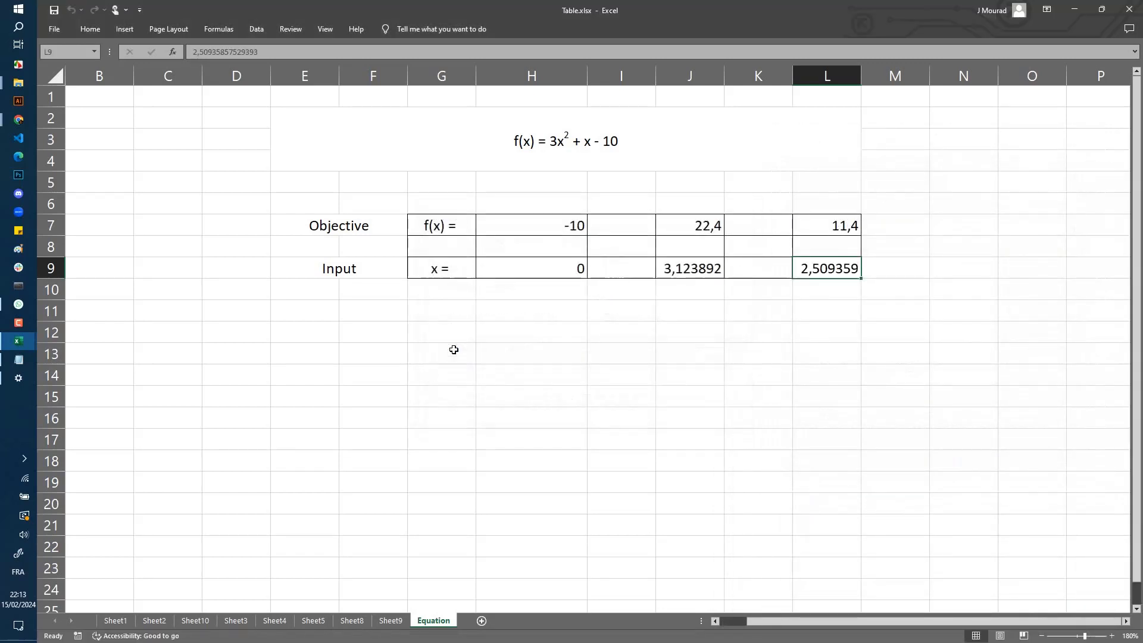
{"action": "left_click", "coordinate": [803, 351]}
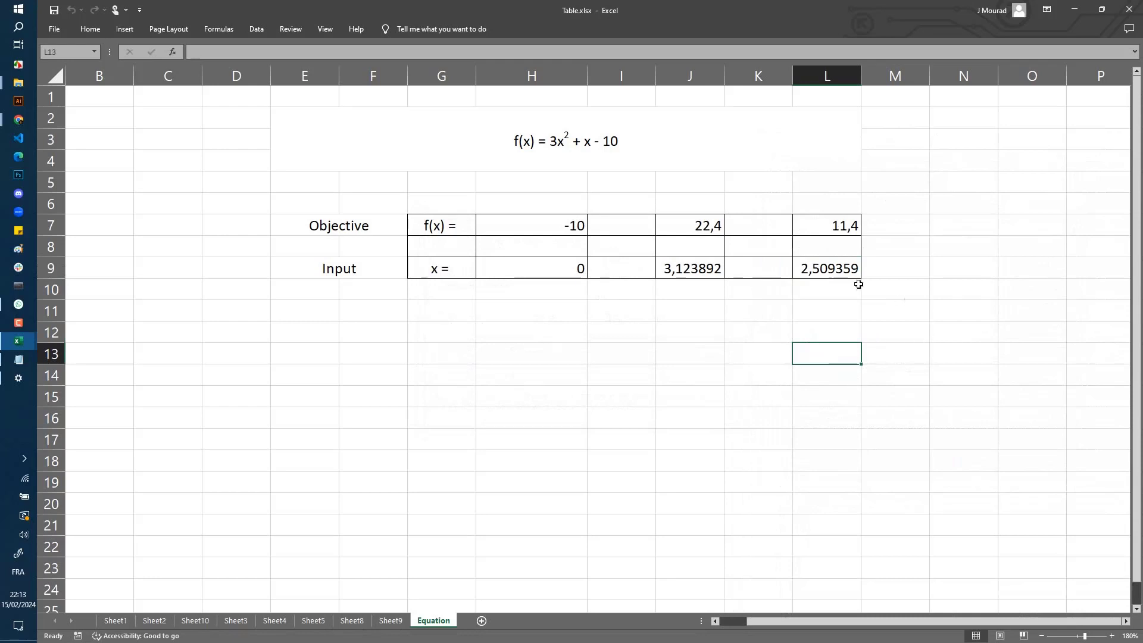